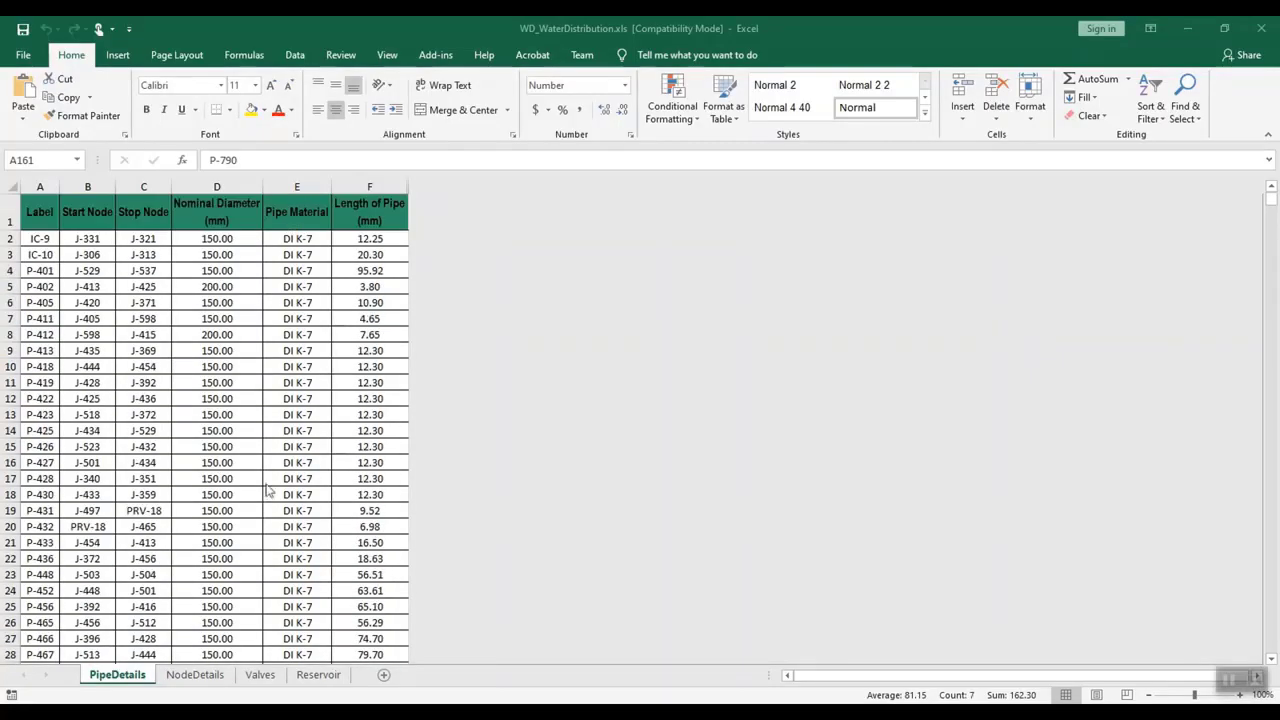
Review the PRV valve data on the Valves sheet, then view the Reservoir sheet
{"action": "left_click", "coordinate": [258, 675]}
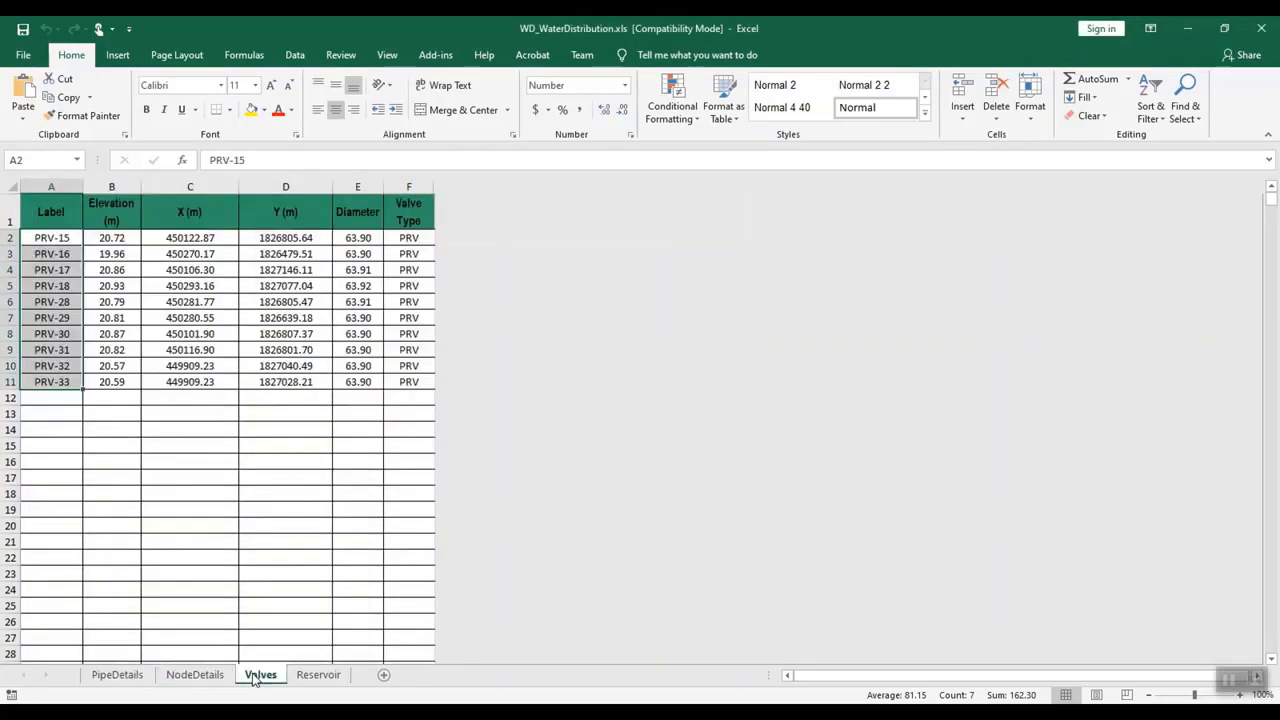
{"action": "left_click", "coordinate": [318, 676]}
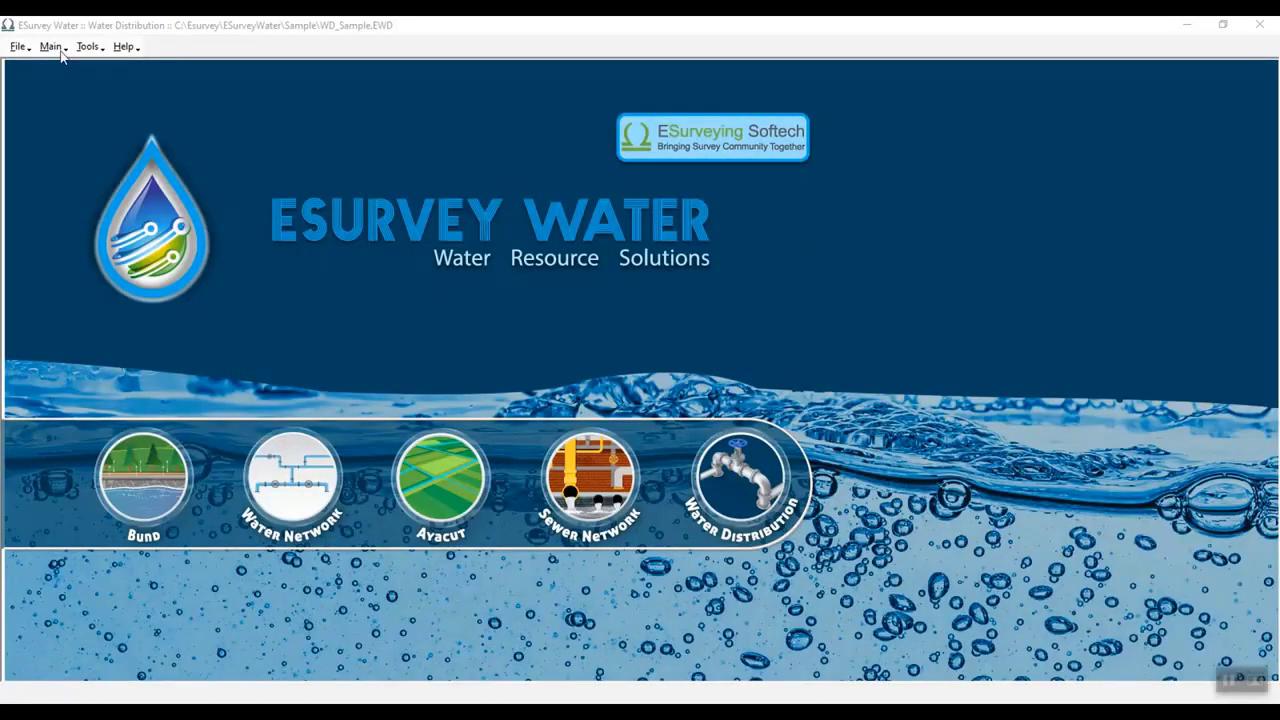
In the Water Distribution module, select M0002 and preview M0001 in the Plan & Profile layout
{"action": "left_click", "coordinate": [52, 47]}
{"action": "left_click", "coordinate": [66, 64]}
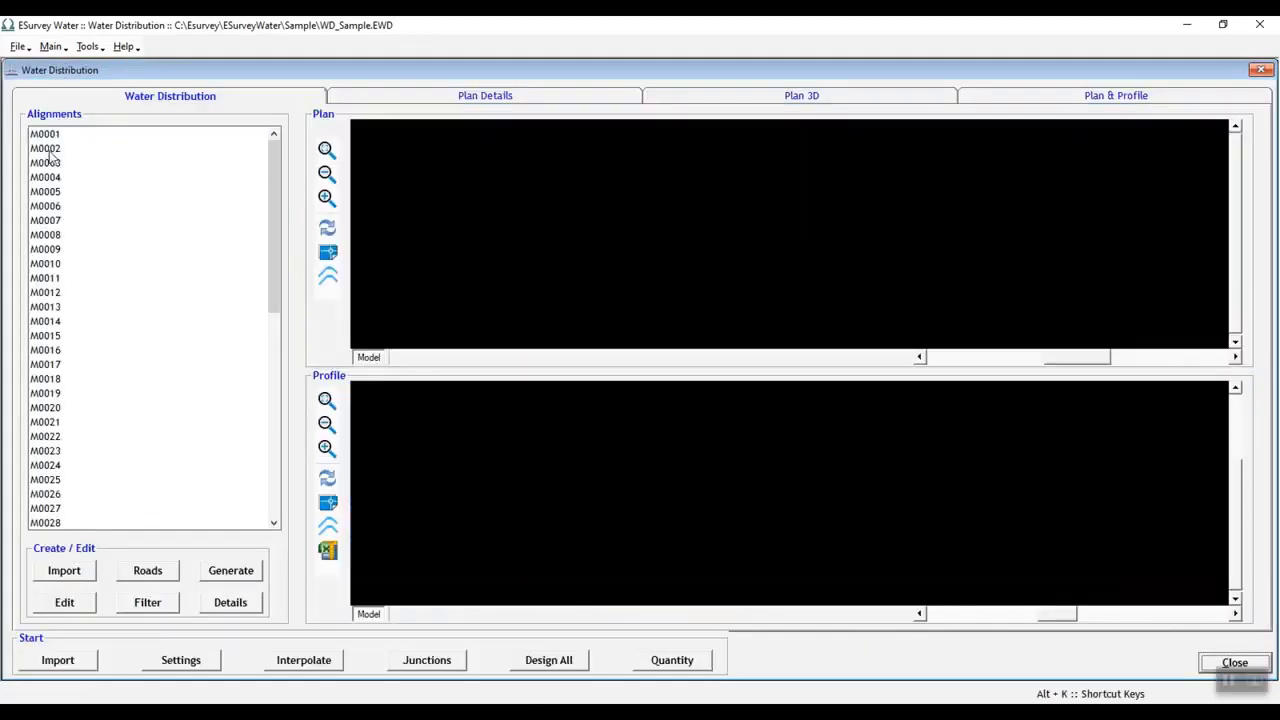
{"action": "left_click", "coordinate": [47, 151]}
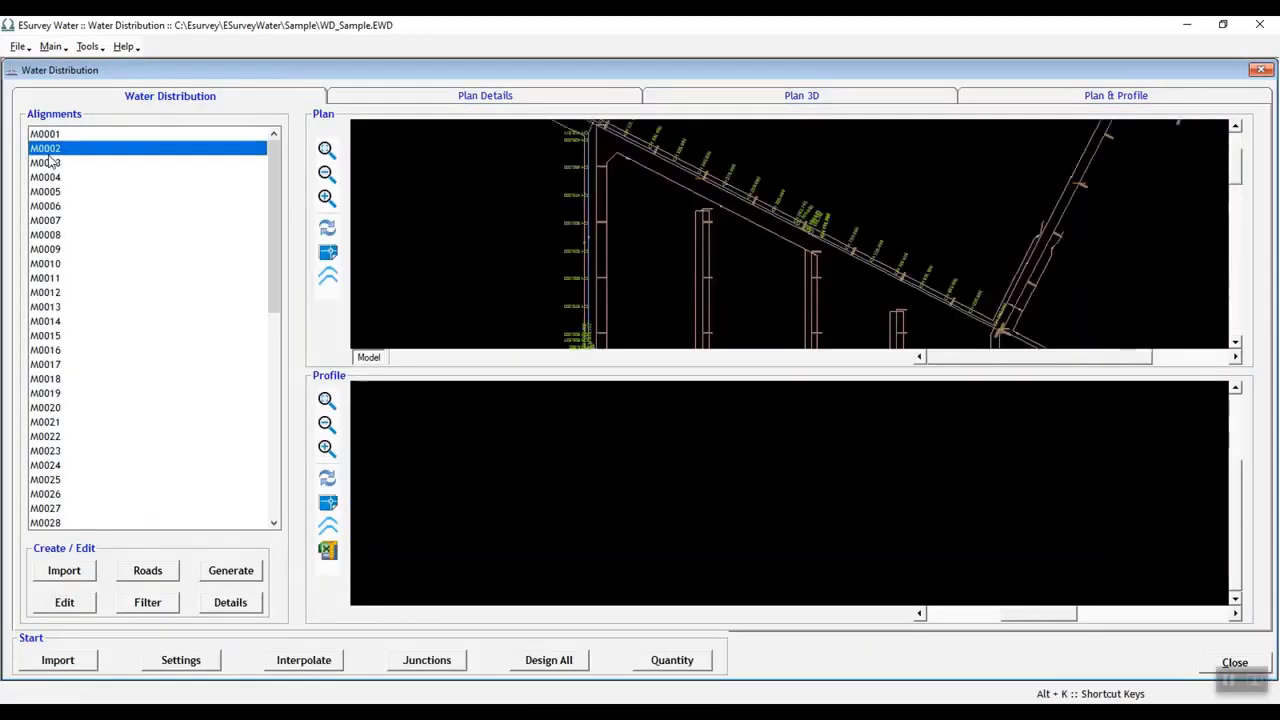
{"action": "left_click", "coordinate": [1110, 96]}
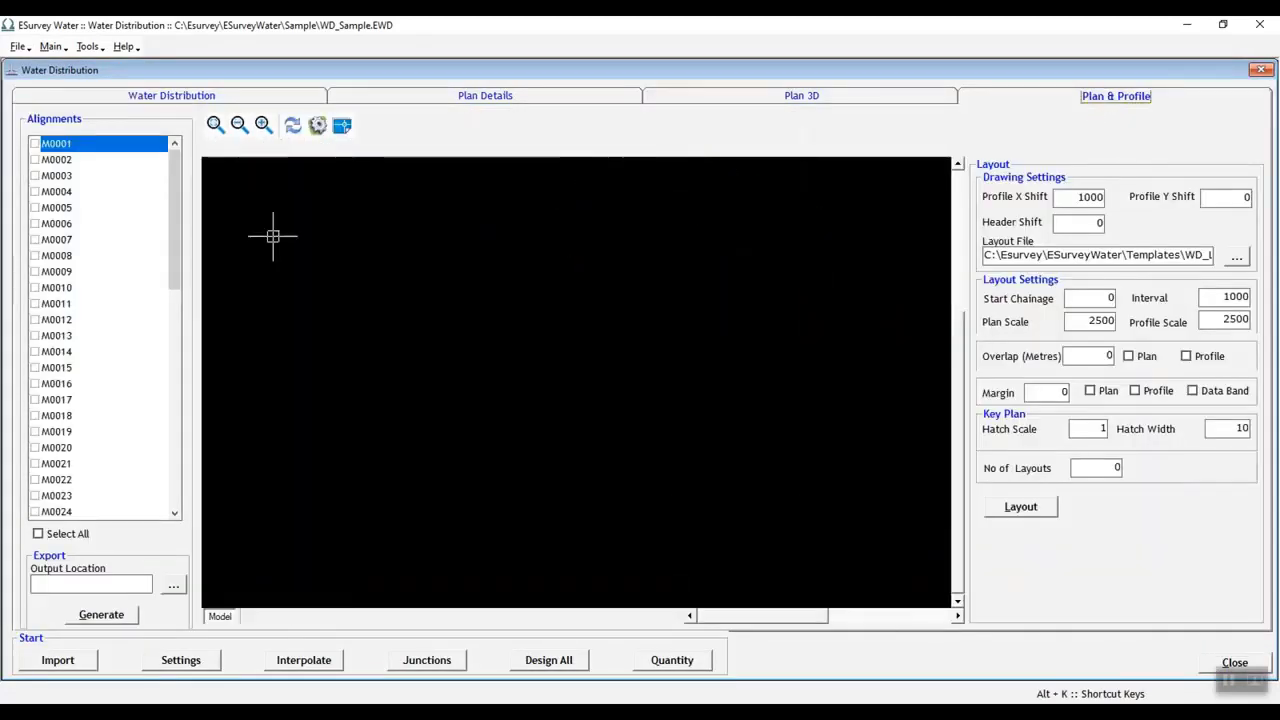
{"action": "left_click", "coordinate": [57, 147]}
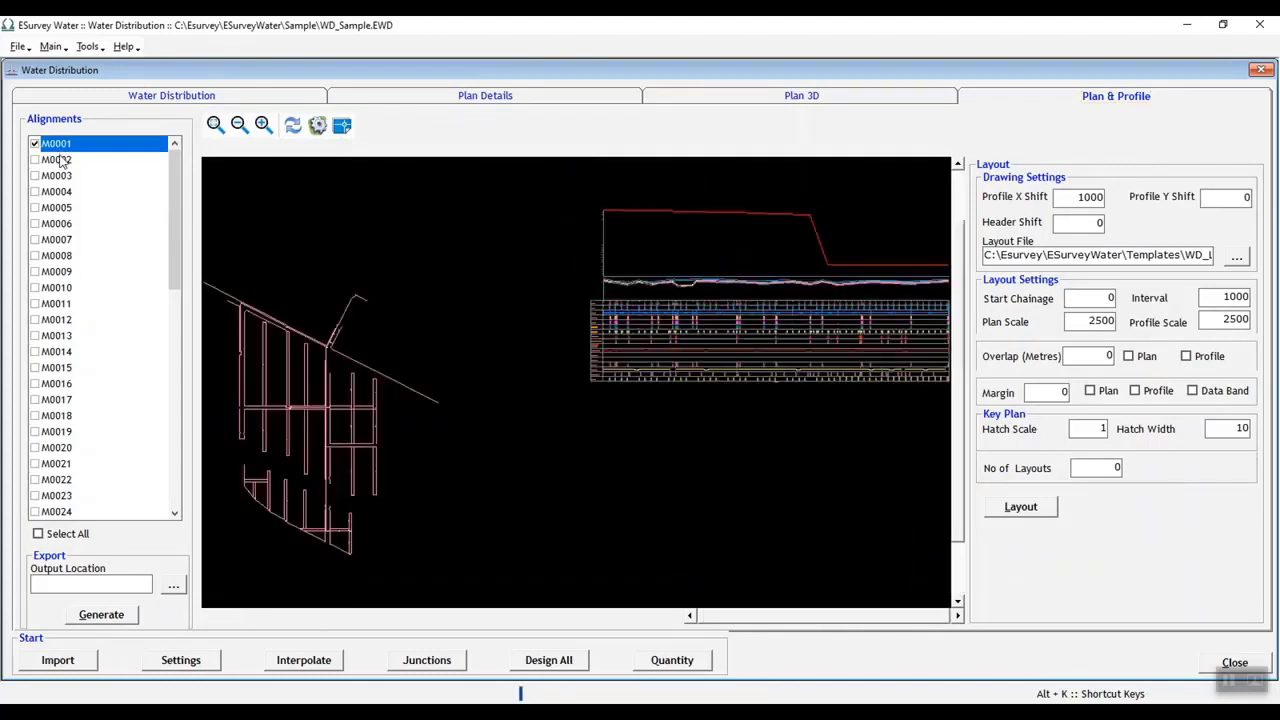
{"action": "scroll", "coordinate": [428, 294], "scroll_direction": "down", "scroll_amount": 1}
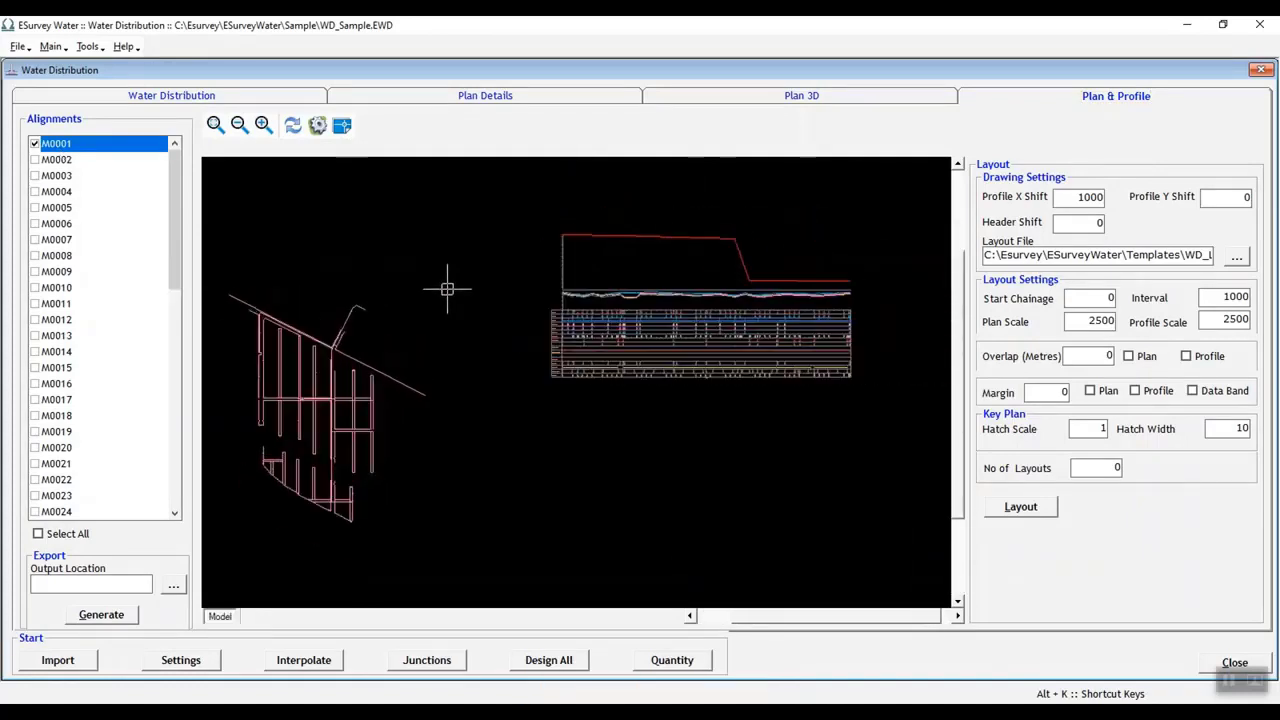
{"action": "scroll", "coordinate": [447, 289], "scroll_direction": "up", "scroll_amount": 1}
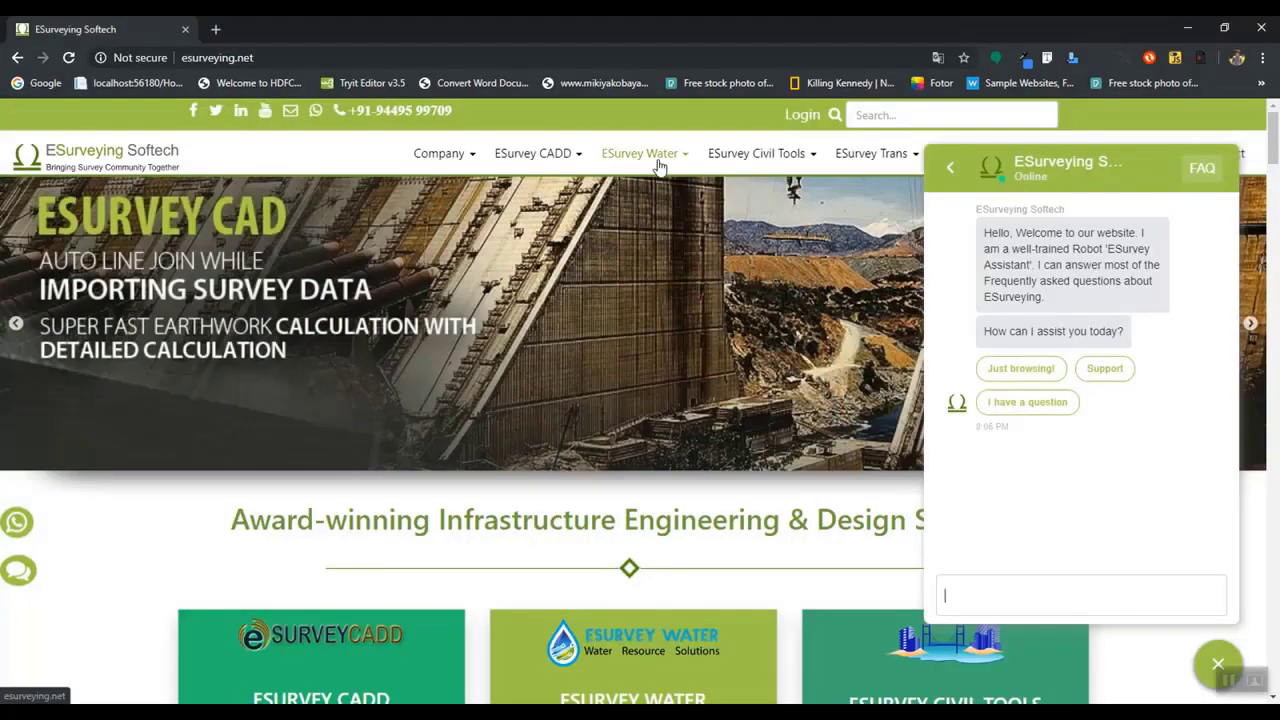
Open the Water Distribution product page and scroll down to its Help Index of tutorials
{"action": "left_click", "coordinate": [652, 272]}
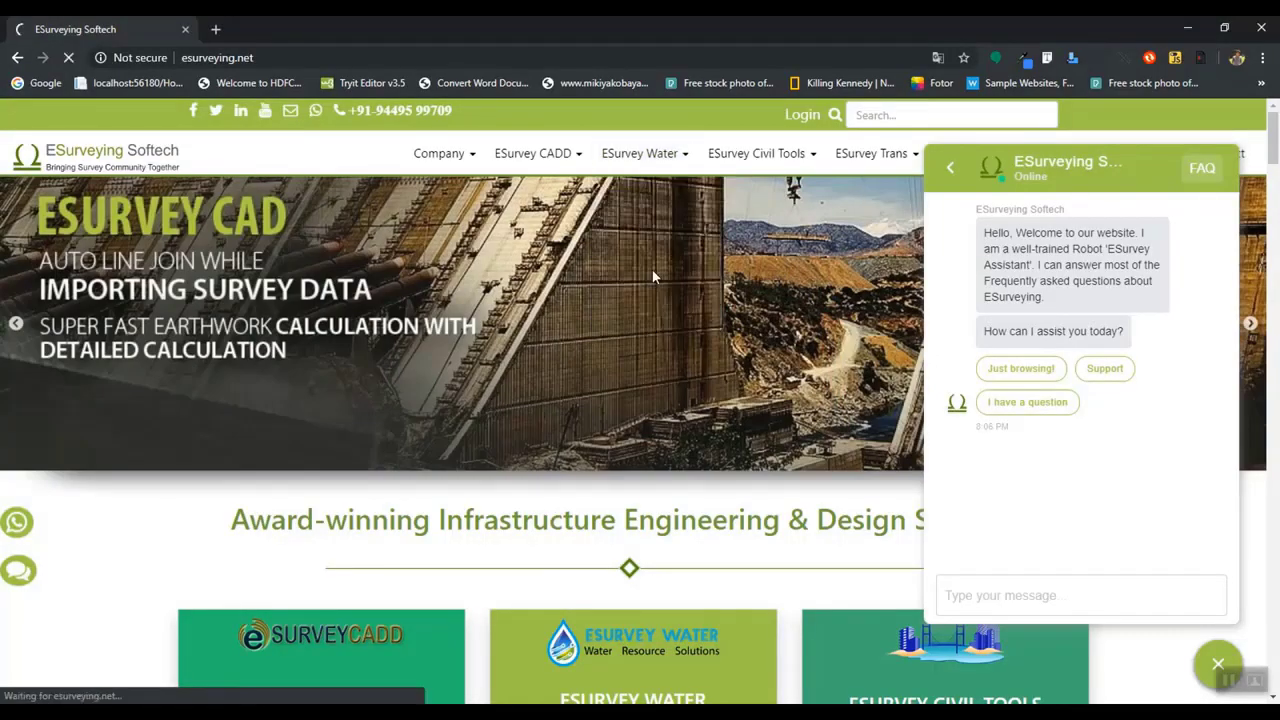
{"action": "scroll", "coordinate": [448, 345], "scroll_direction": "down", "scroll_amount": 1}
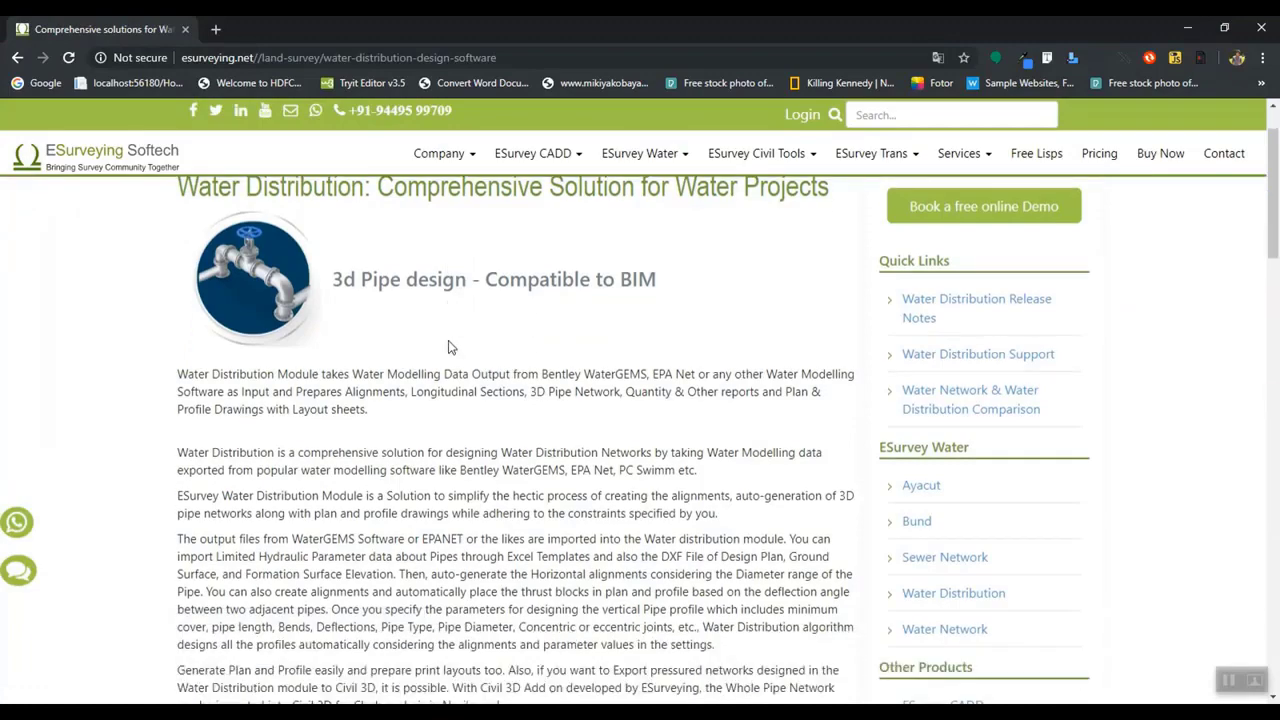
{"action": "scroll", "coordinate": [448, 345], "scroll_direction": "down", "scroll_amount": 3}
{"action": "scroll", "coordinate": [448, 345], "scroll_direction": "down", "scroll_amount": 3}
{"action": "scroll", "coordinate": [448, 345], "scroll_direction": "down", "scroll_amount": 3}
{"action": "scroll", "coordinate": [448, 345], "scroll_direction": "down", "scroll_amount": 4}
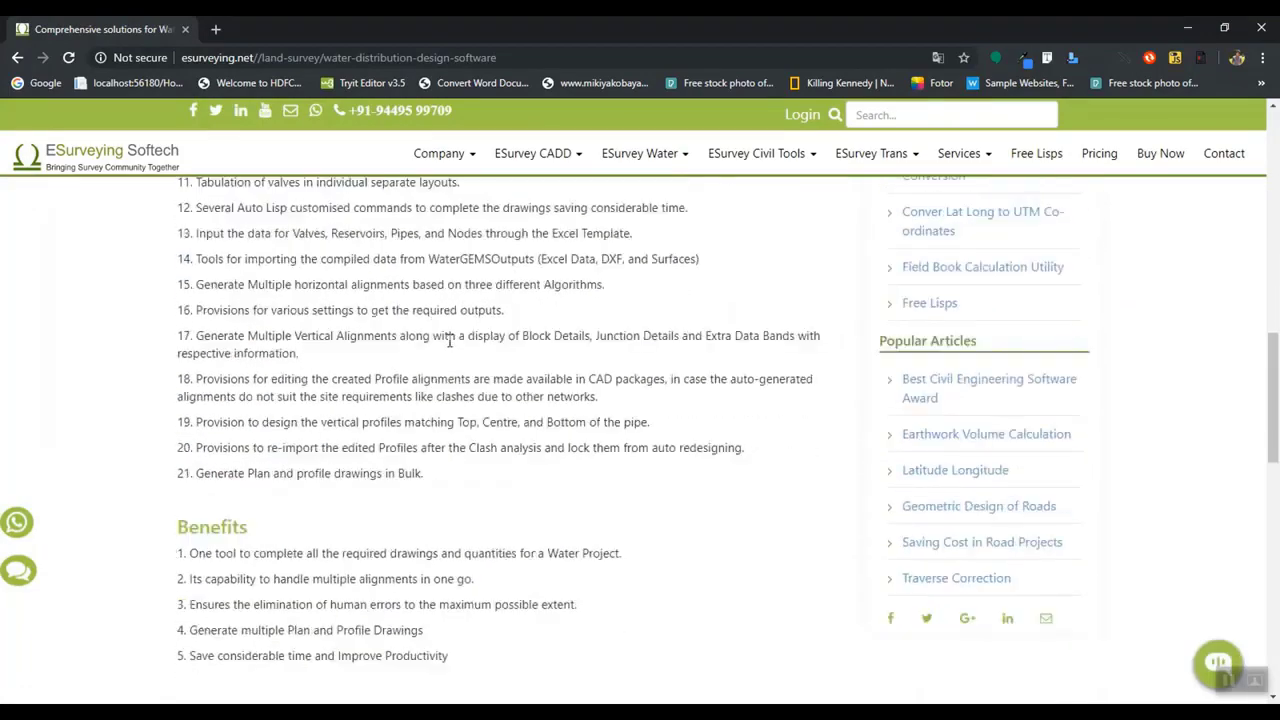
{"action": "scroll", "coordinate": [449, 341], "scroll_direction": "down", "scroll_amount": 1}
{"action": "scroll", "coordinate": [448, 347], "scroll_direction": "down", "scroll_amount": 2}
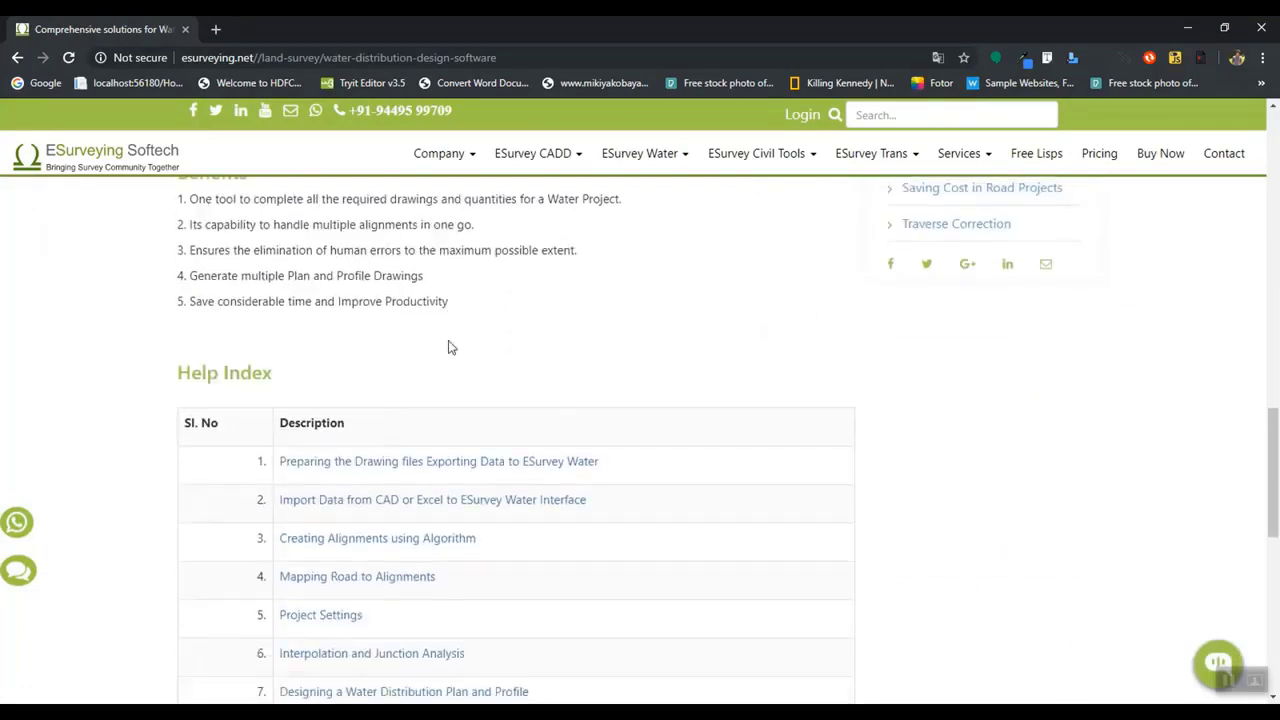
{"action": "scroll", "coordinate": [448, 347], "scroll_direction": "down", "scroll_amount": 1}
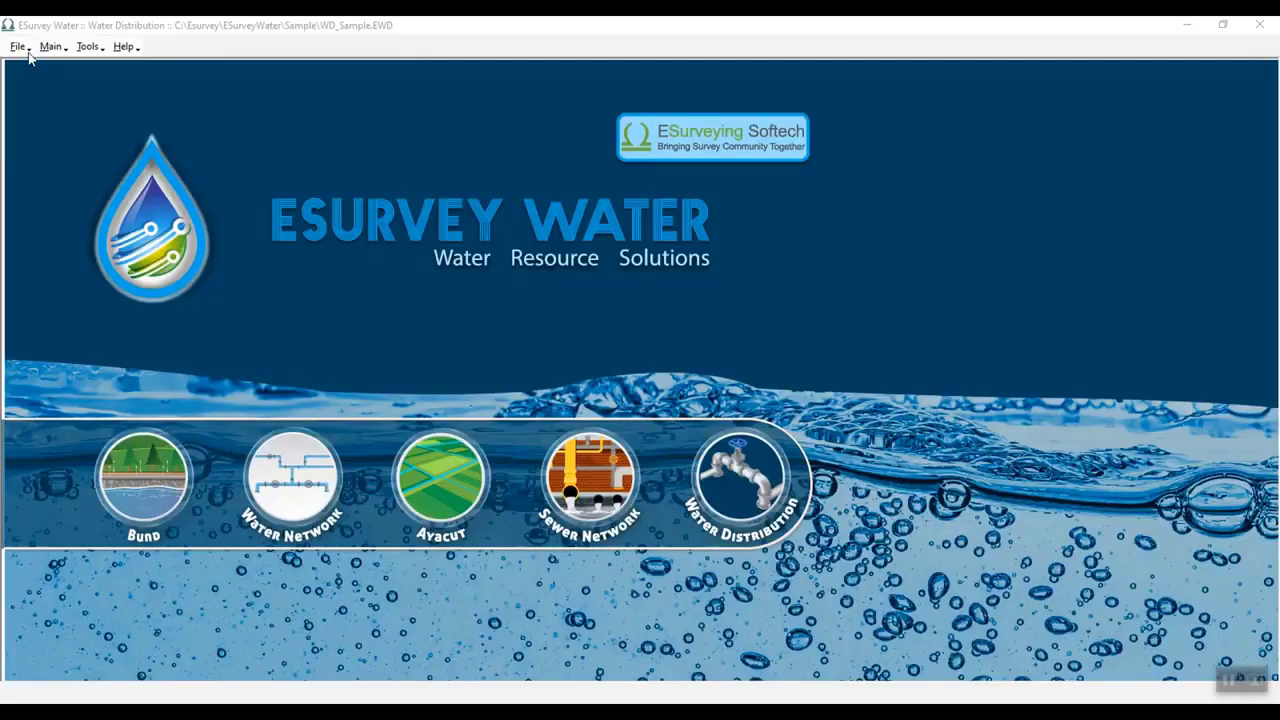
{"action": "left_click", "coordinate": [17, 46]}
Load the sample project and show the refreshed Plan 3D pipe network for alignment M0002
{"action": "left_click", "coordinate": [259, 209]}
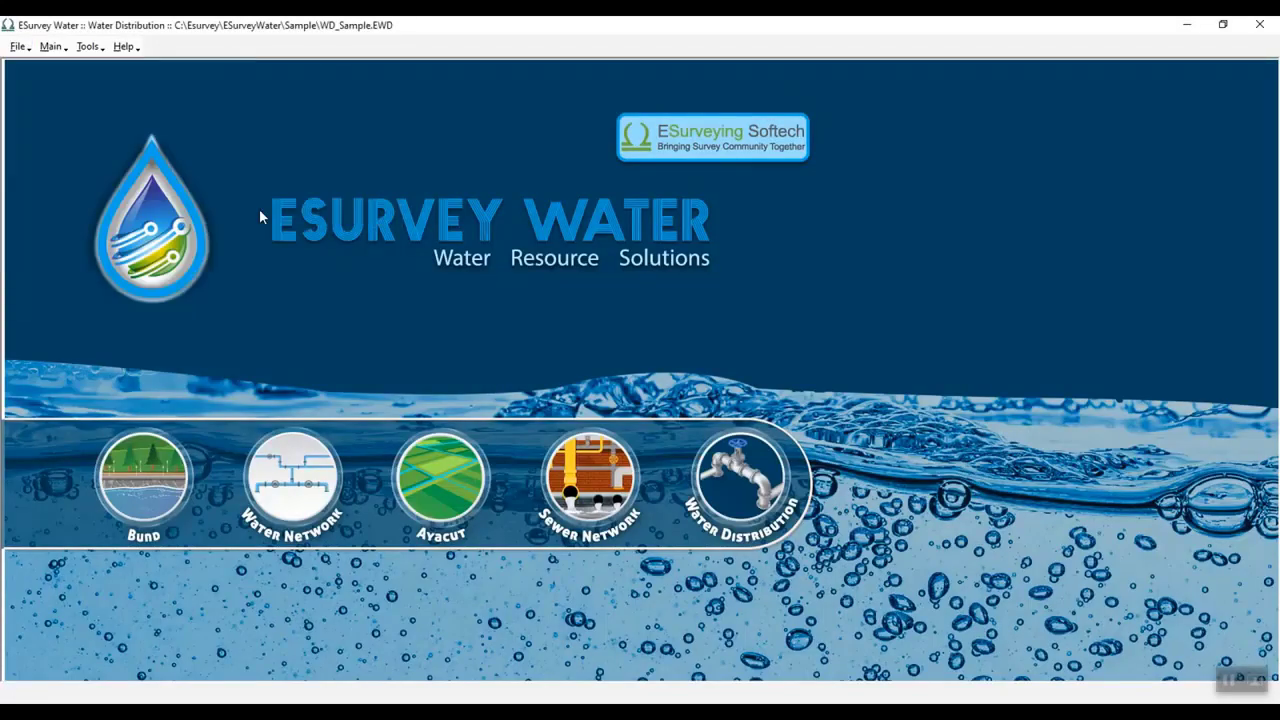
{"action": "left_click", "coordinate": [52, 47]}
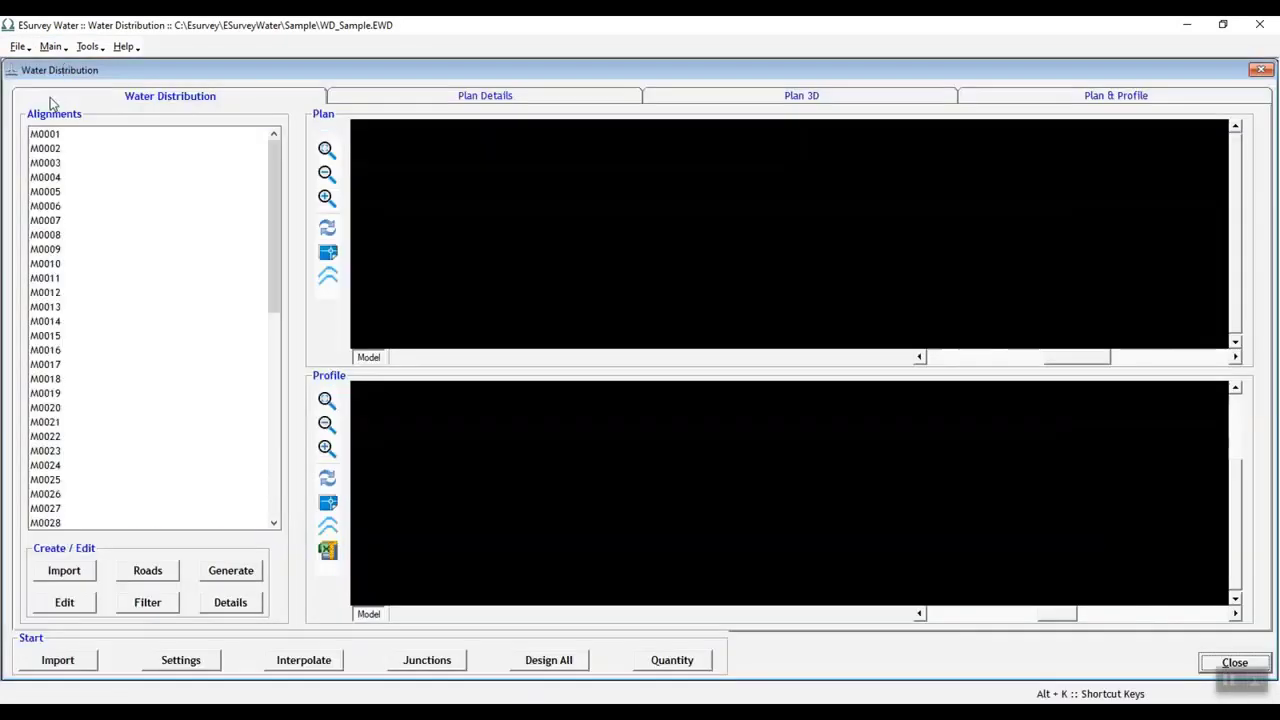
{"action": "left_click", "coordinate": [45, 149]}
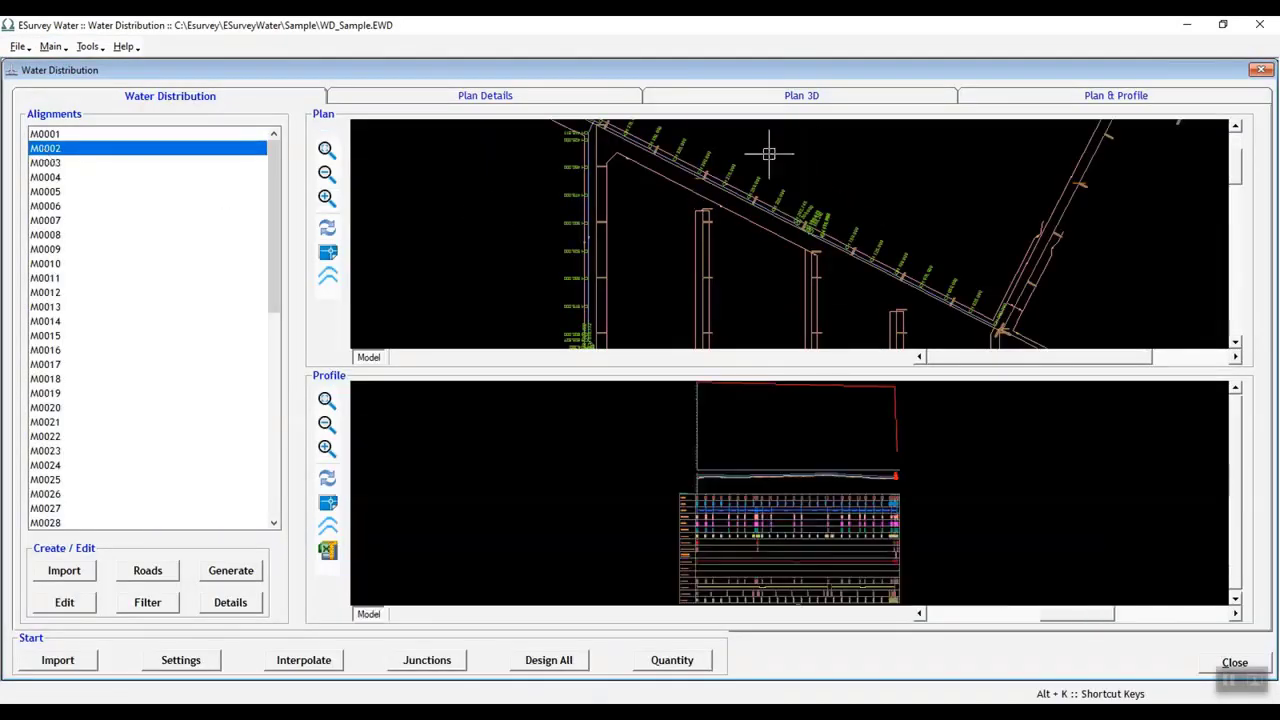
{"action": "left_click", "coordinate": [805, 96]}
{"action": "left_click", "coordinate": [111, 124]}
{"action": "scroll", "coordinate": [601, 303], "scroll_direction": "down", "scroll_amount": 2}
{"action": "scroll", "coordinate": [601, 303], "scroll_direction": "up", "scroll_amount": 3}
{"action": "scroll", "coordinate": [601, 303], "scroll_direction": "up", "scroll_amount": 2}
{"action": "scroll", "coordinate": [601, 303], "scroll_direction": "down", "scroll_amount": 2}
{"action": "scroll", "coordinate": [601, 303], "scroll_direction": "down", "scroll_amount": 2}
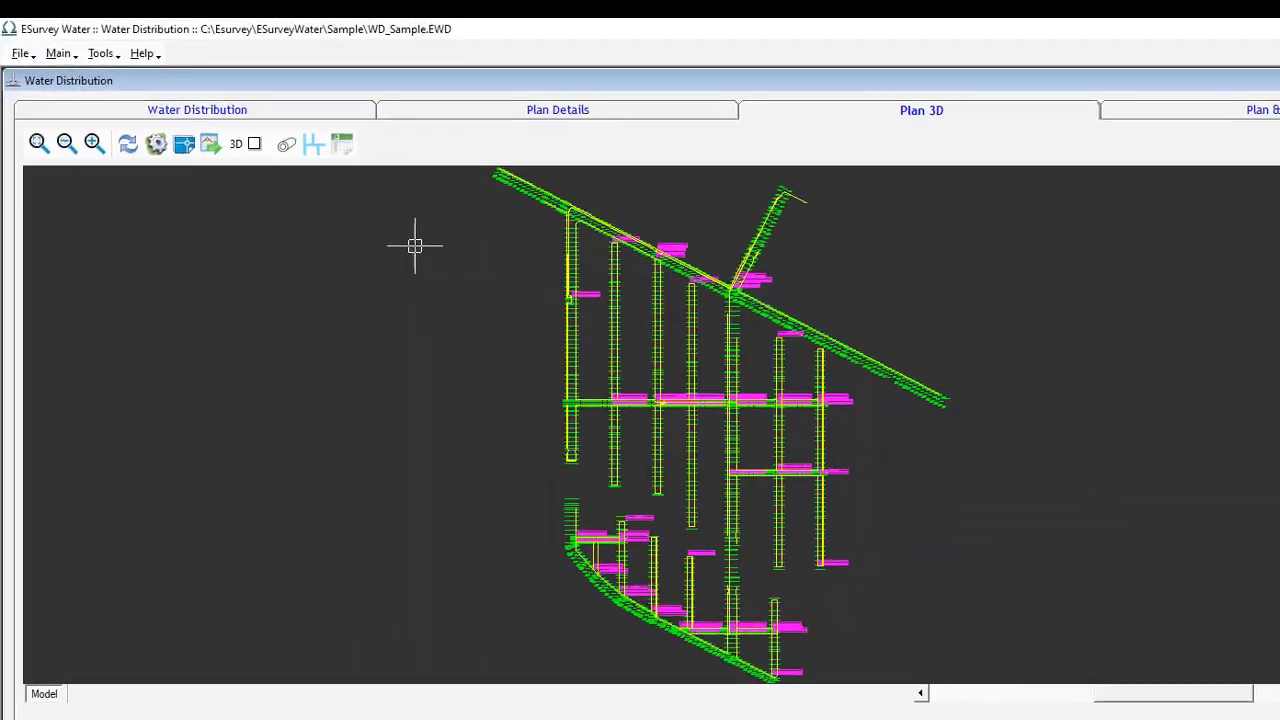
Export the pipes to PIPE.CSV and the alignments to WDALIGNMENT.CSV
{"action": "left_click", "coordinate": [286, 144]}
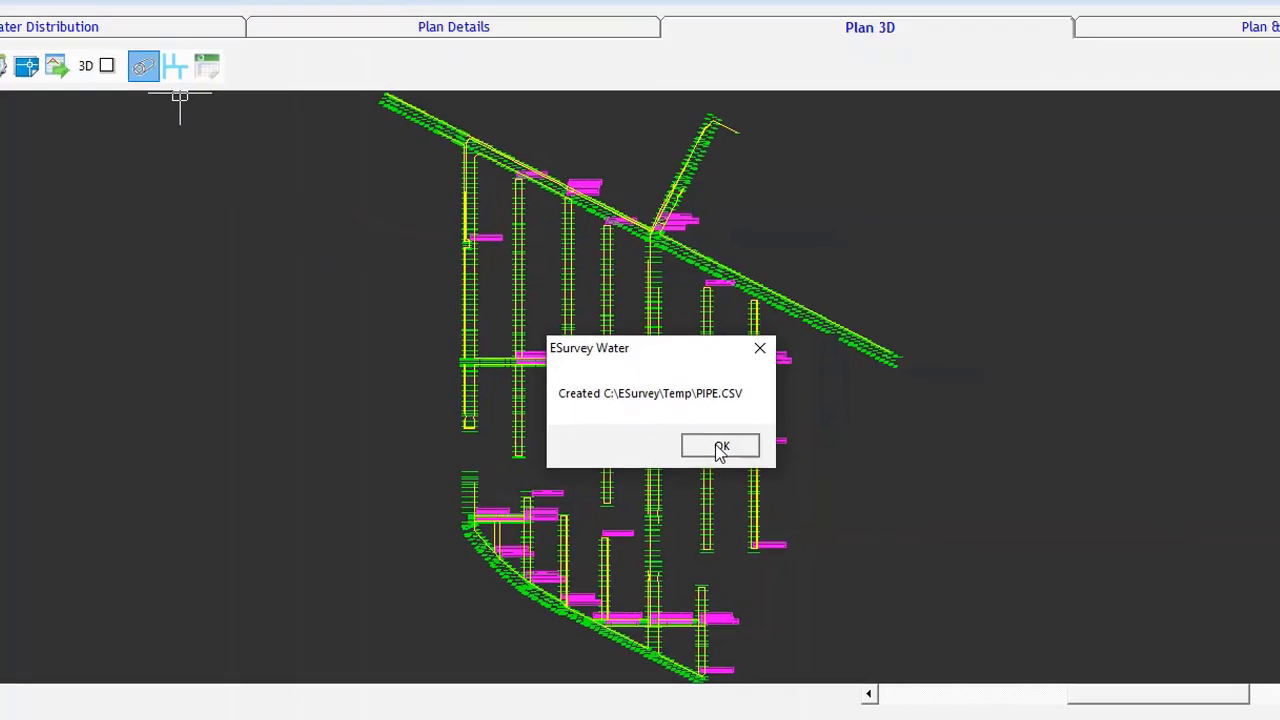
{"action": "left_click", "coordinate": [692, 425]}
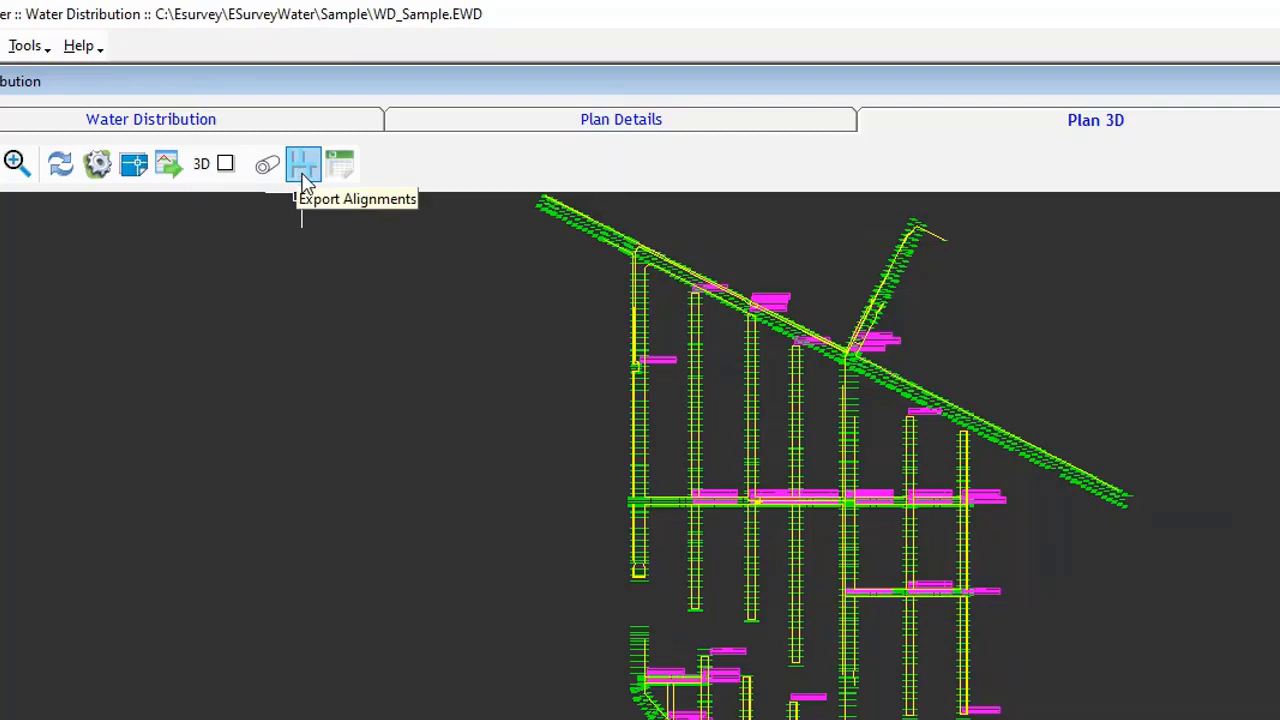
{"action": "left_click", "coordinate": [305, 180]}
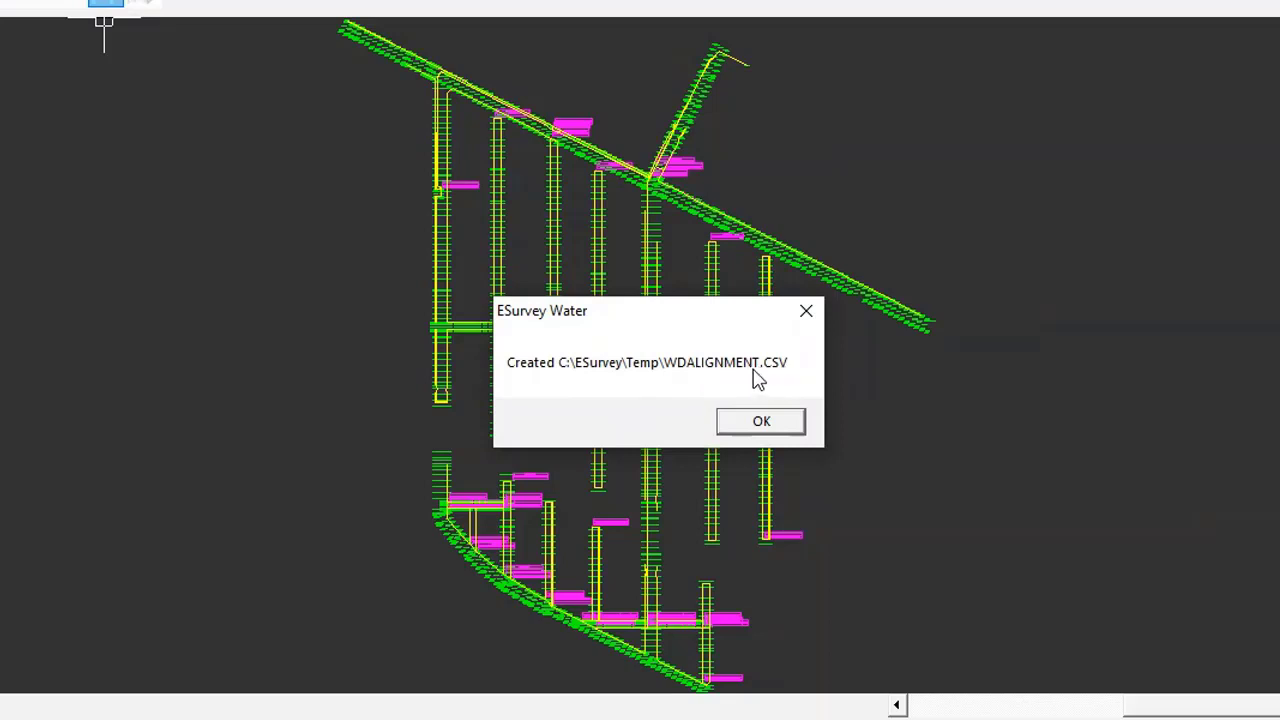
{"action": "left_click", "coordinate": [762, 423]}
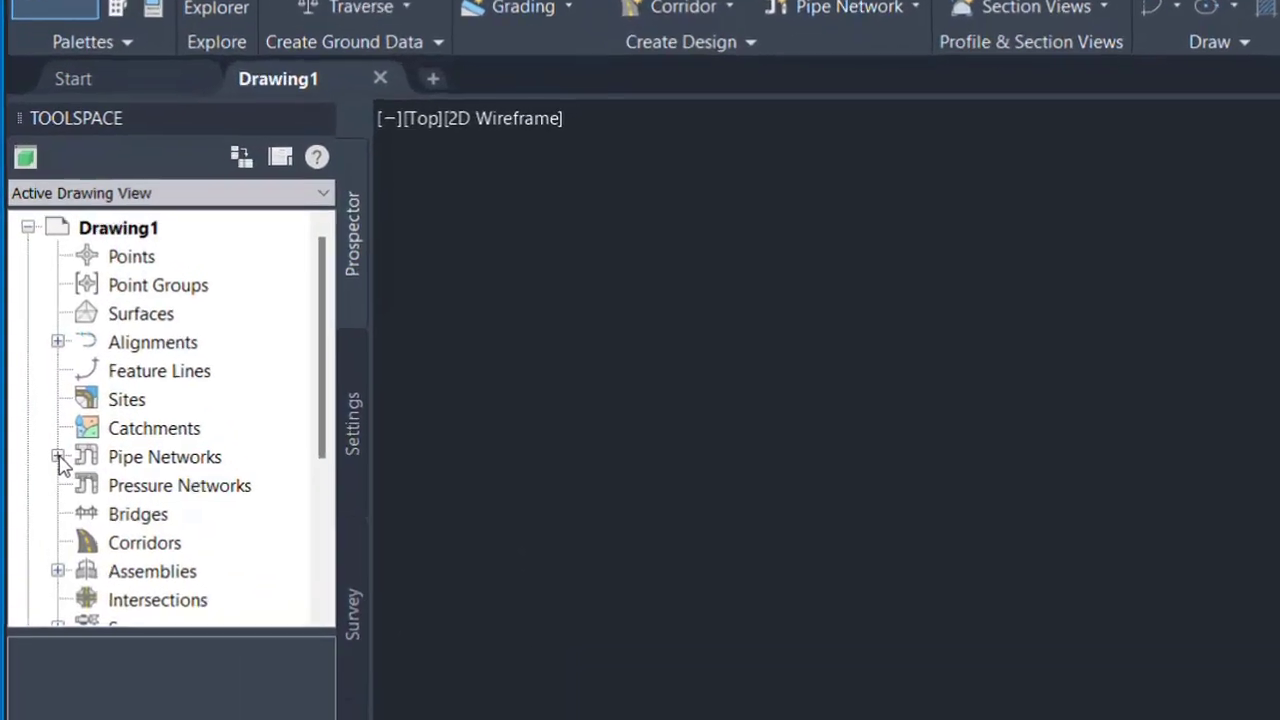
From Prospector's Pipe Networks, start a pipe network by layout named Pipenetwork
{"action": "left_click", "coordinate": [58, 457]}
{"action": "right_click", "coordinate": [172, 487]}
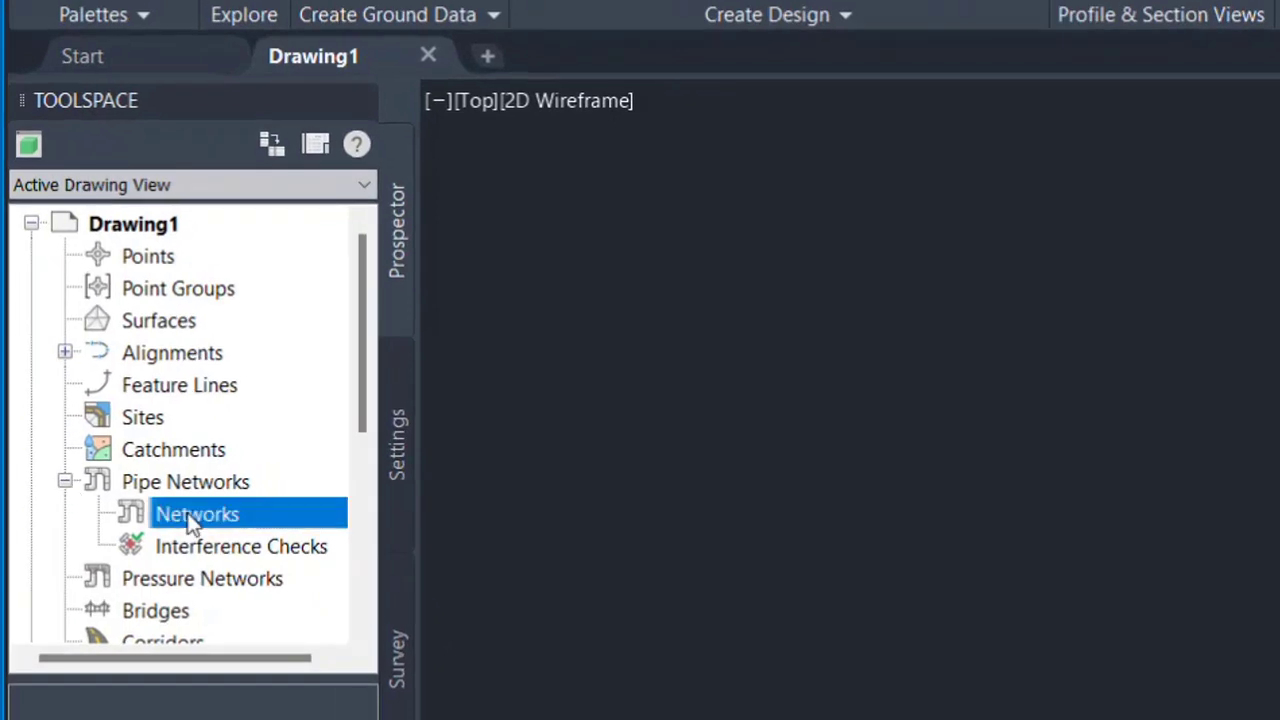
{"action": "left_click", "coordinate": [372, 532]}
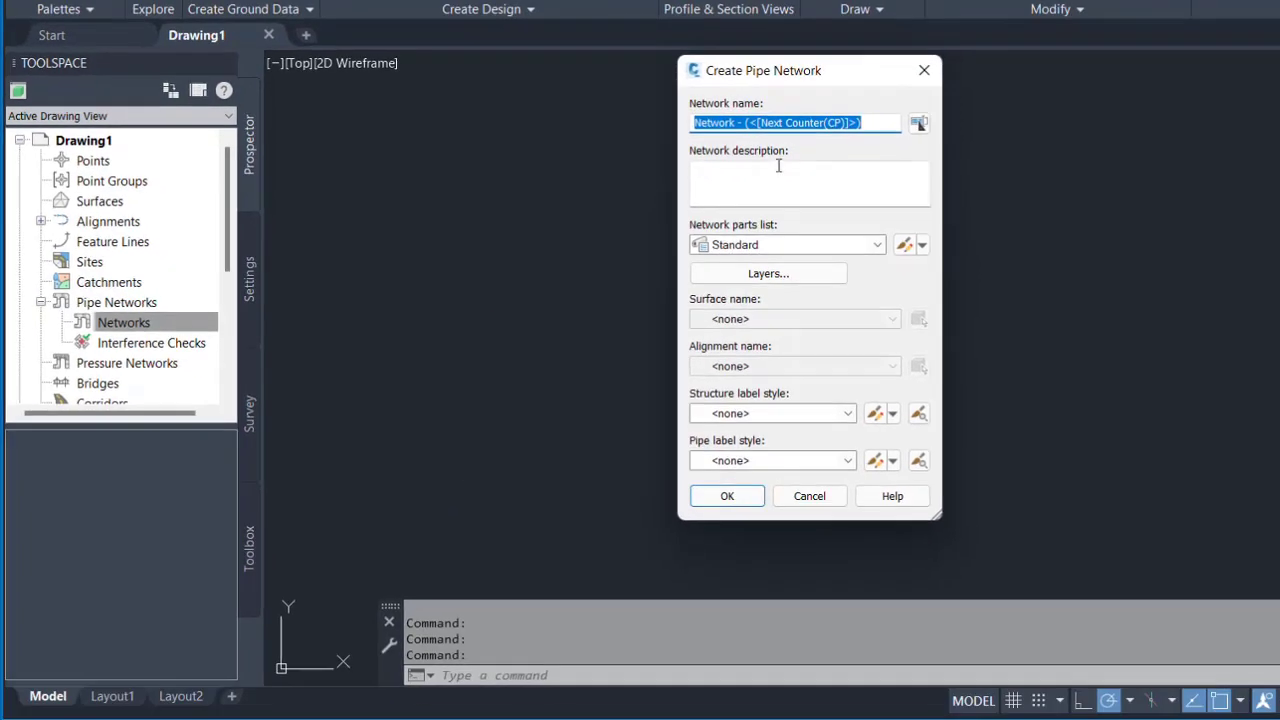
{"action": "type", "text": "Pipene"}
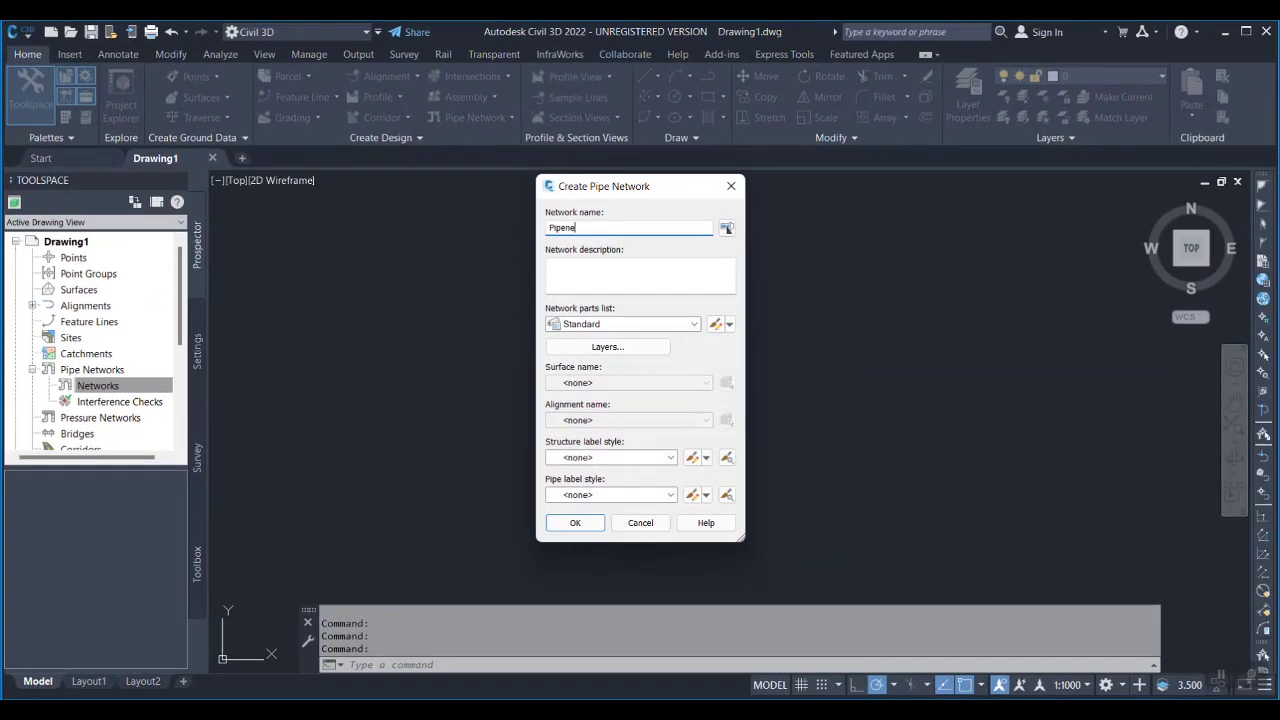
{"action": "type", "text": "twork"}
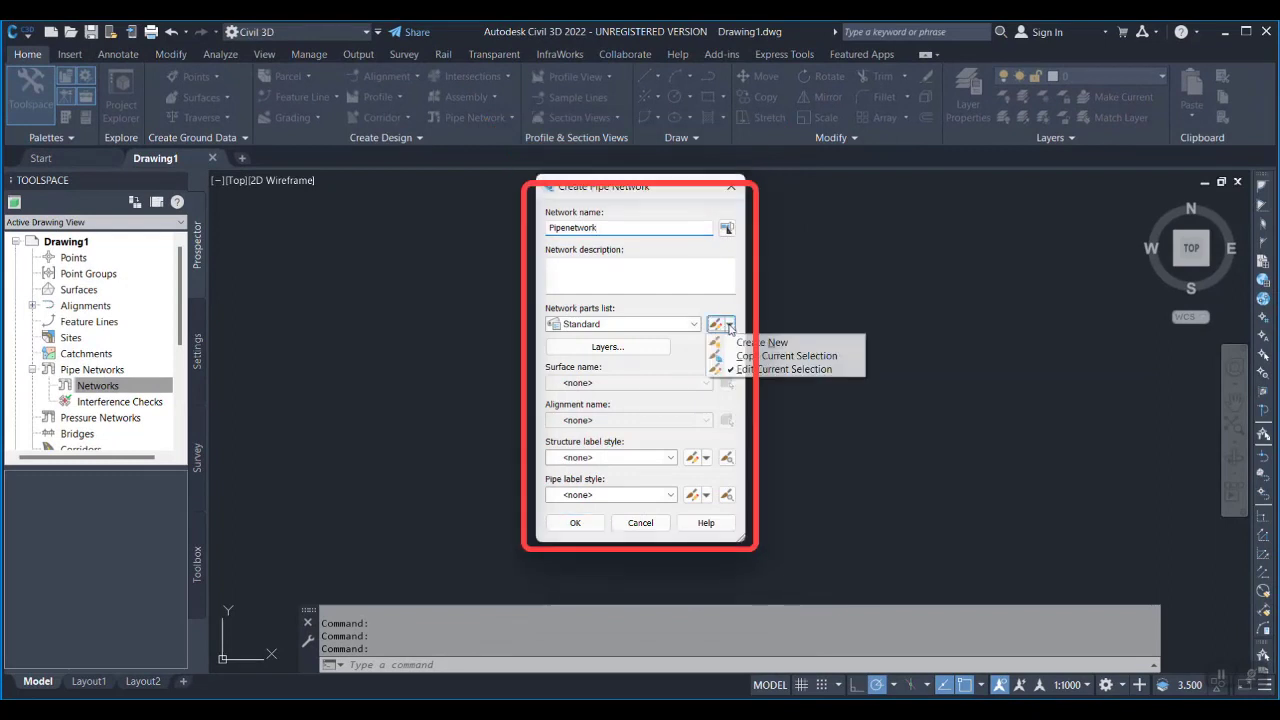
Add all Ductile Iron pipe sizes to the Standard parts list
{"action": "left_click", "coordinate": [775, 369]}
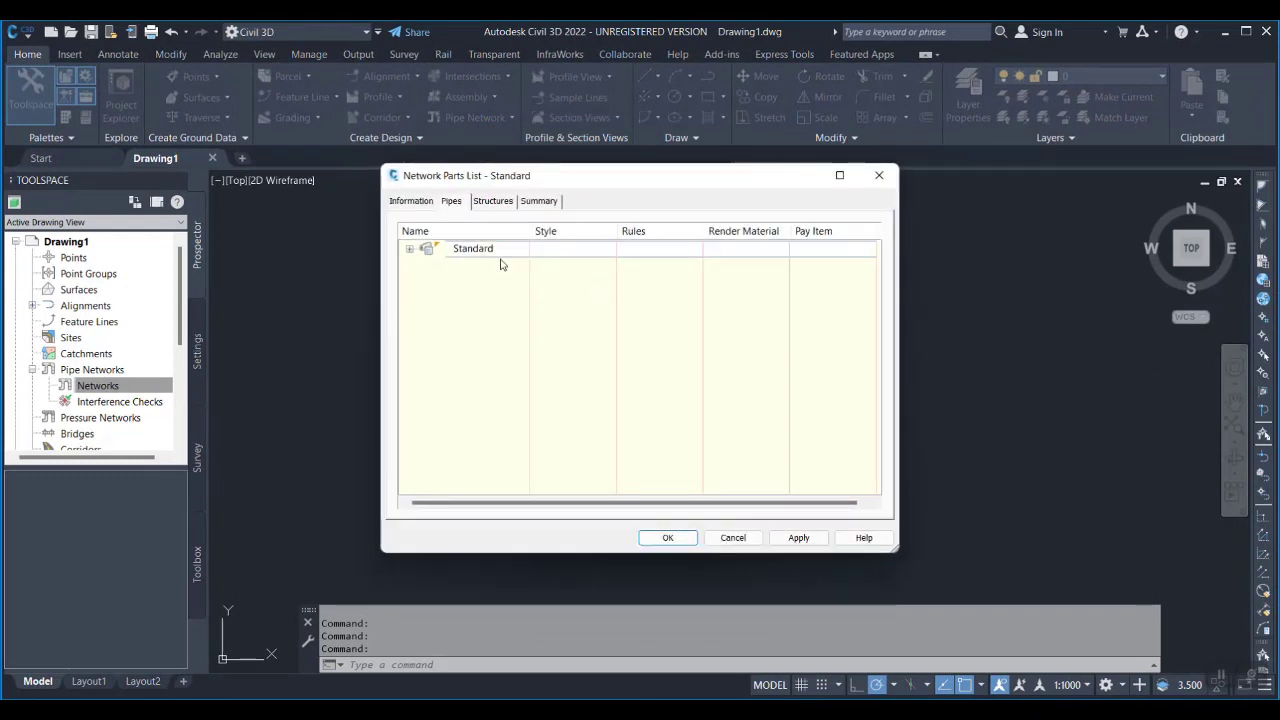
{"action": "left_click", "coordinate": [409, 249]}
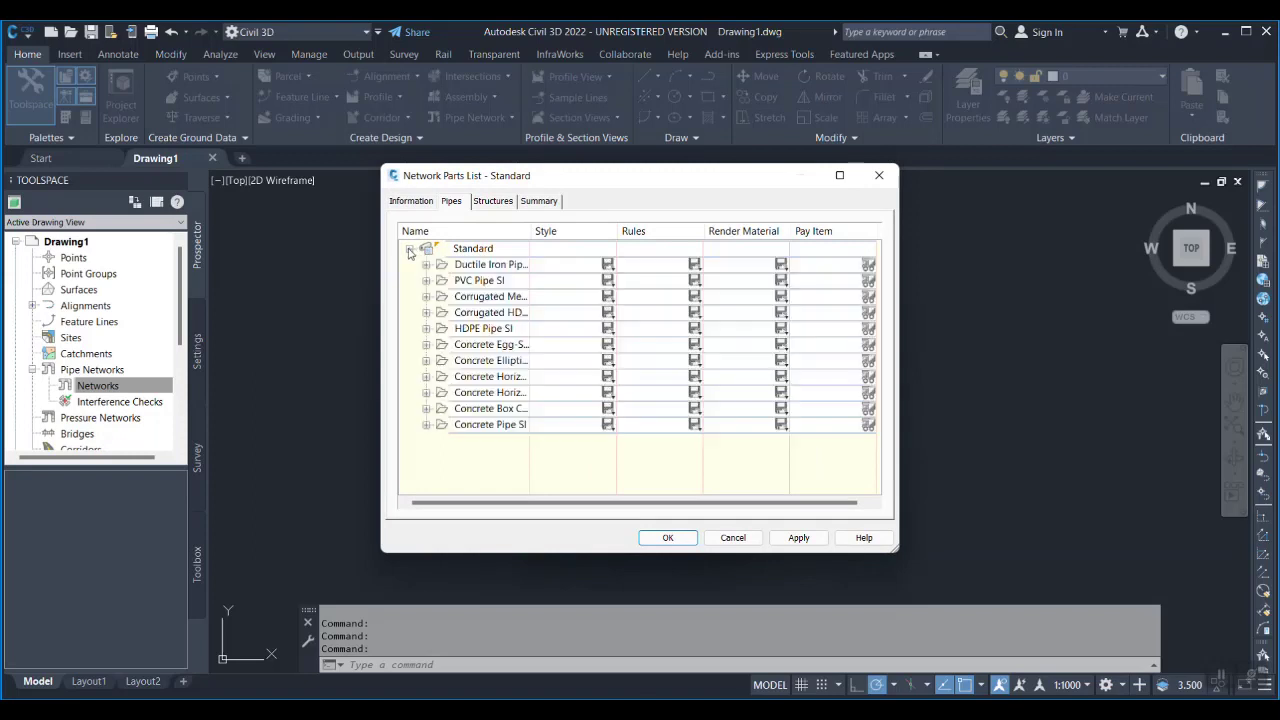
{"action": "left_click", "coordinate": [472, 266]}
{"action": "right_click", "coordinate": [472, 266]}
{"action": "left_click", "coordinate": [495, 276]}
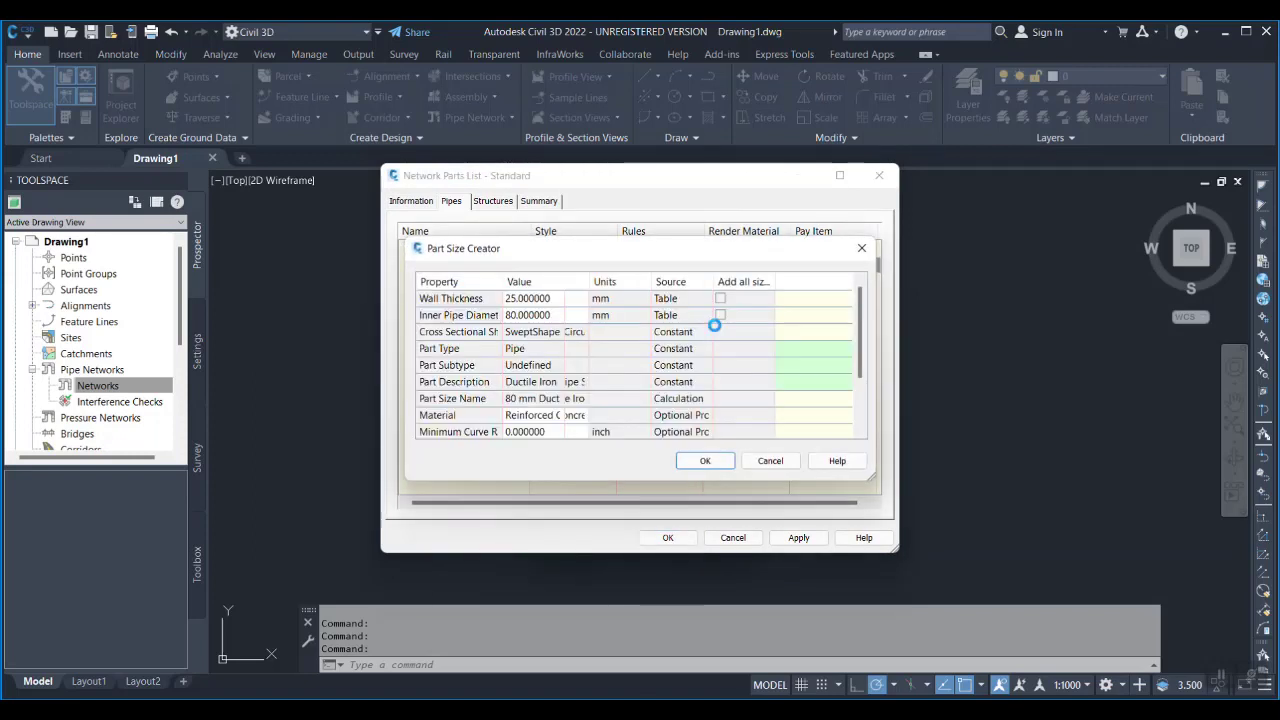
{"action": "left_click", "coordinate": [779, 302]}
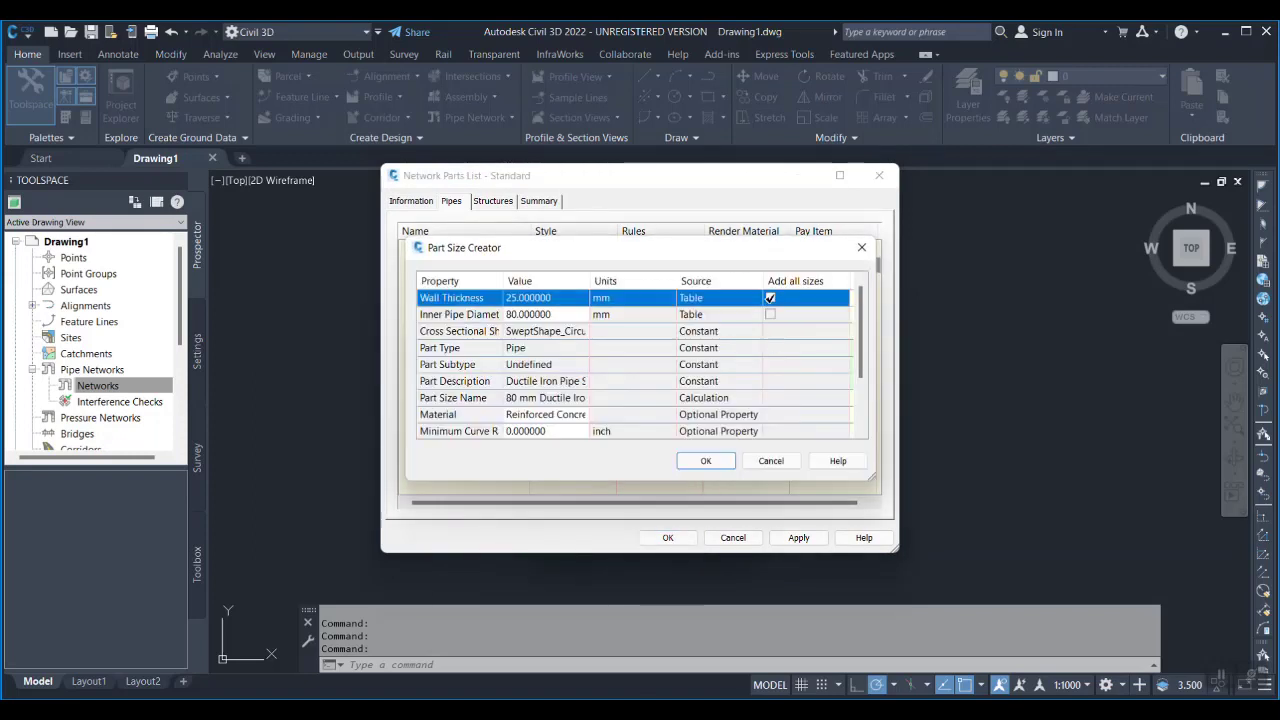
{"action": "left_click", "coordinate": [700, 463]}
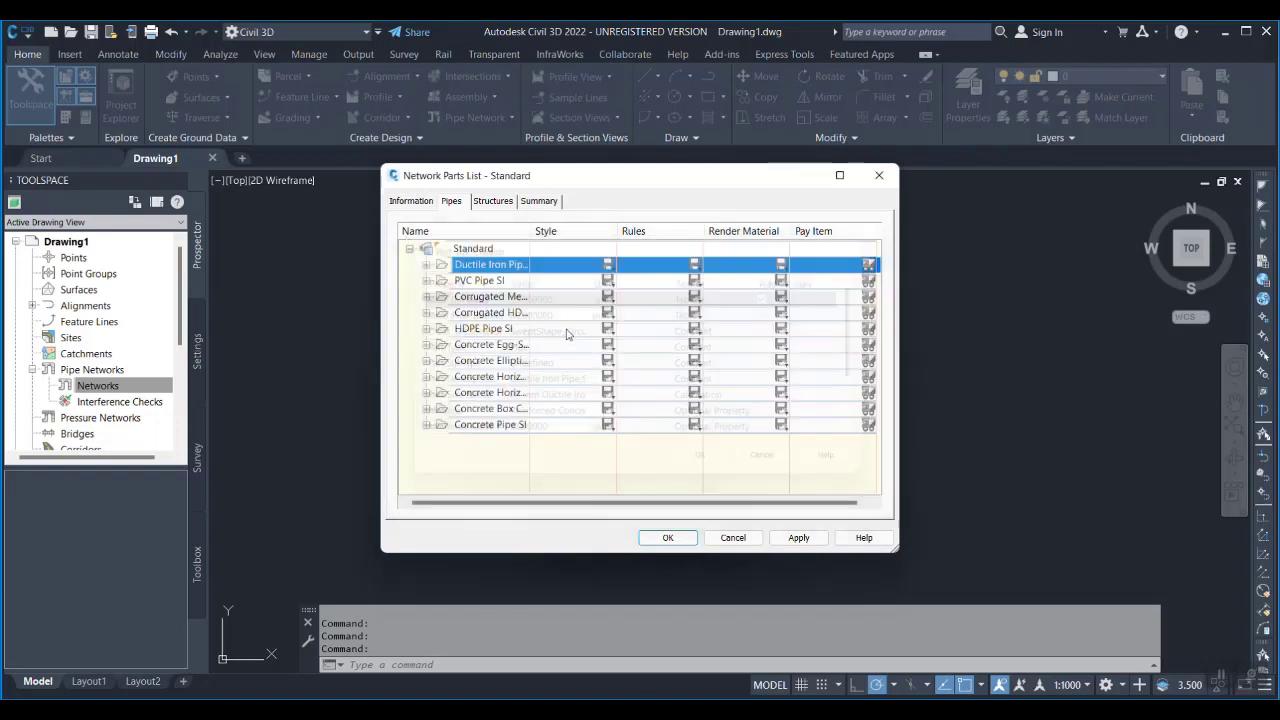
Check the Ductile Iron sizes from 80 mm to 1,600 mm and accept the parts list
{"action": "left_click", "coordinate": [425, 264]}
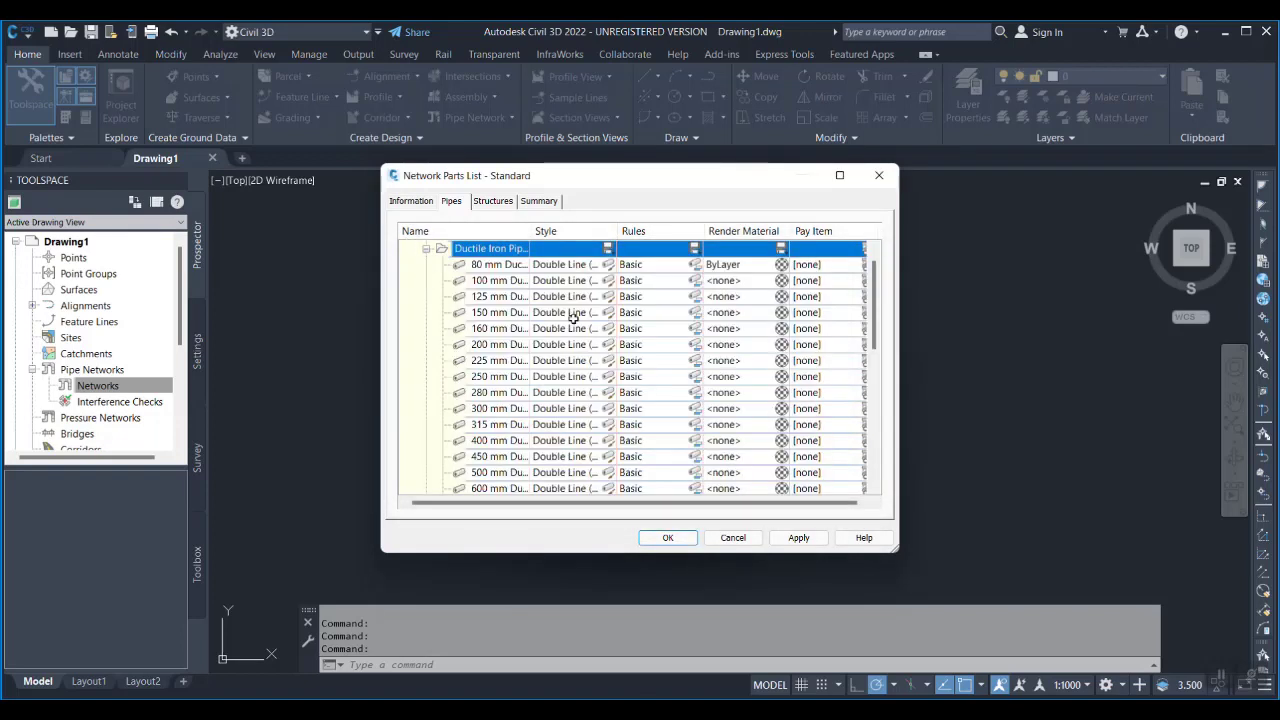
{"action": "scroll", "coordinate": [570, 316], "scroll_direction": "down", "scroll_amount": 1}
{"action": "scroll", "coordinate": [530, 378], "scroll_direction": "down", "scroll_amount": 3}
{"action": "left_click", "coordinate": [798, 537]}
{"action": "left_click", "coordinate": [668, 538]}
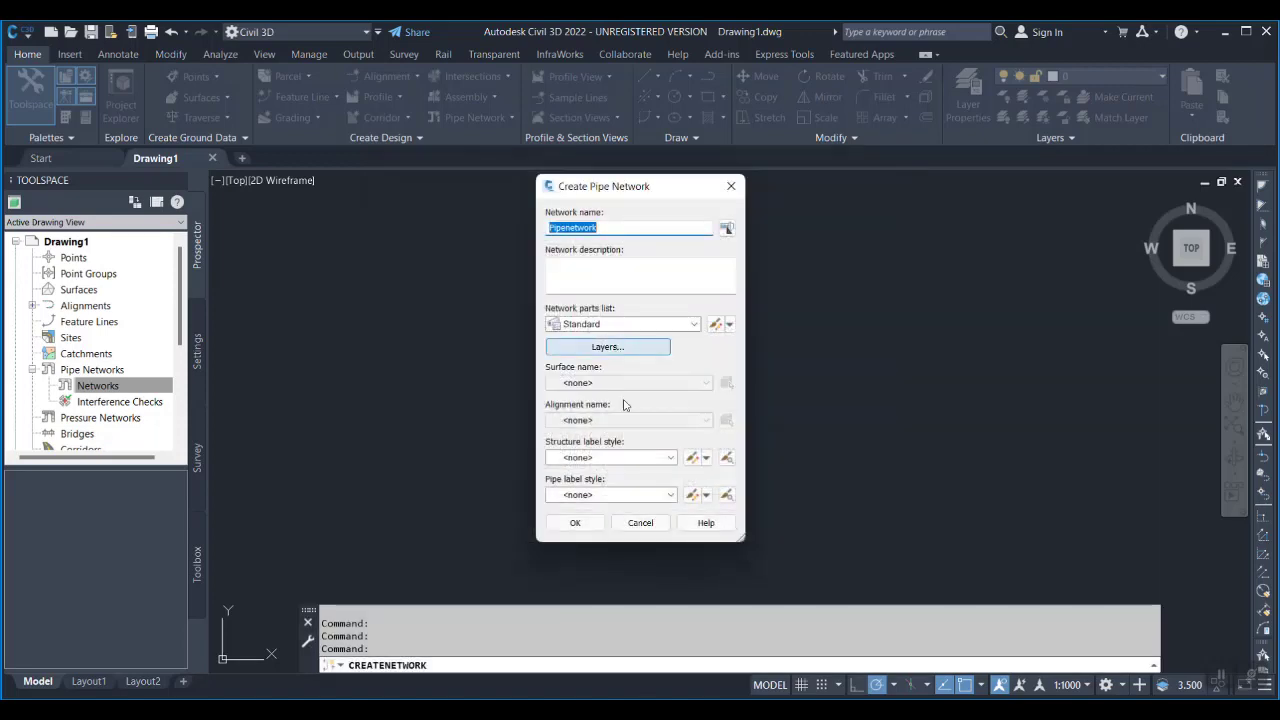
Create Pipenetwork and lay out one short 80 mm Ductile Iron test pipe at top-left
{"action": "left_click", "coordinate": [577, 523]}
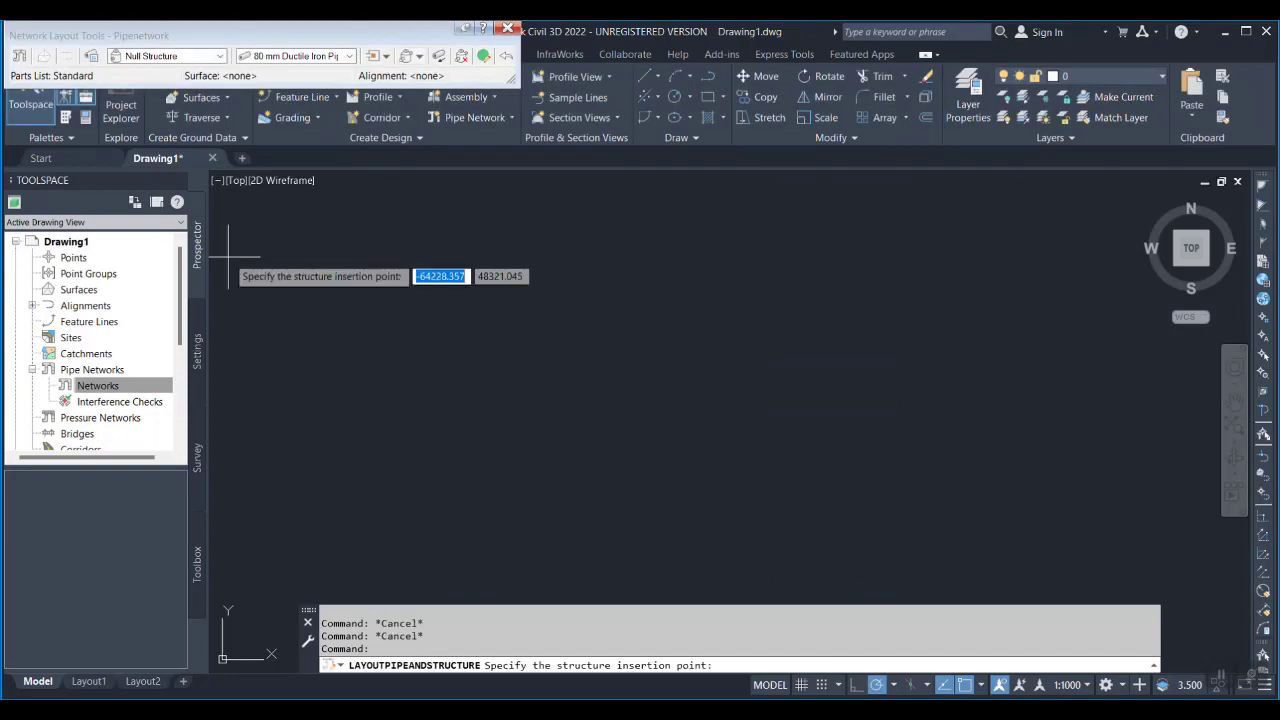
{"action": "left_click", "coordinate": [344, 230]}
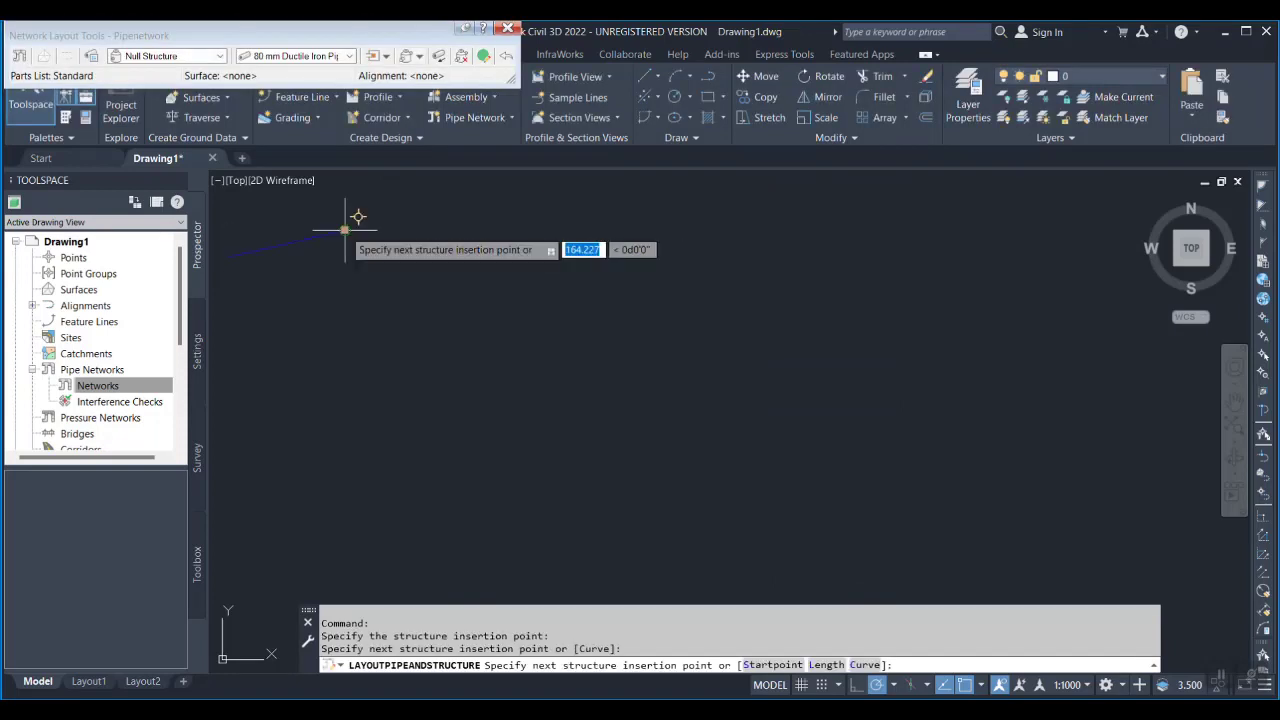
{"action": "right_click", "coordinate": [346, 232]}
{"action": "left_click", "coordinate": [367, 242]}
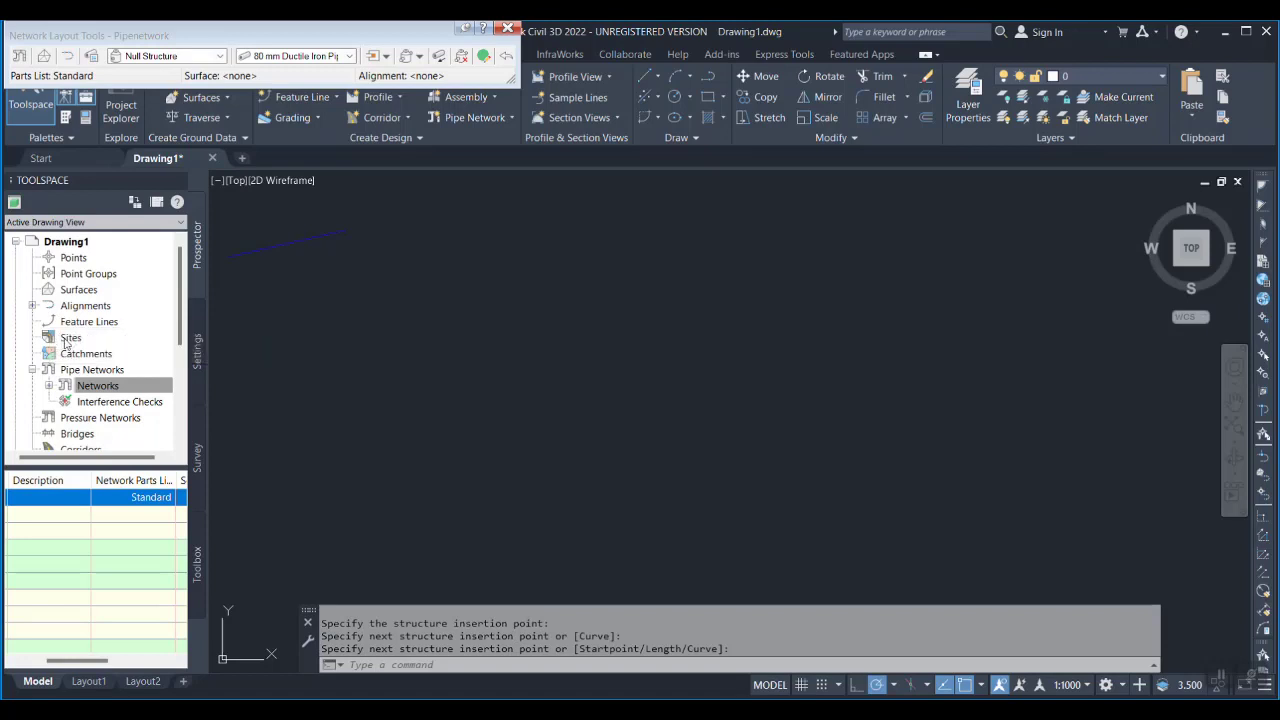
{"action": "left_click", "coordinate": [66, 342]}
{"action": "right_click", "coordinate": [66, 342]}
Create a new site named Site1
{"action": "key", "text": "Escape"}
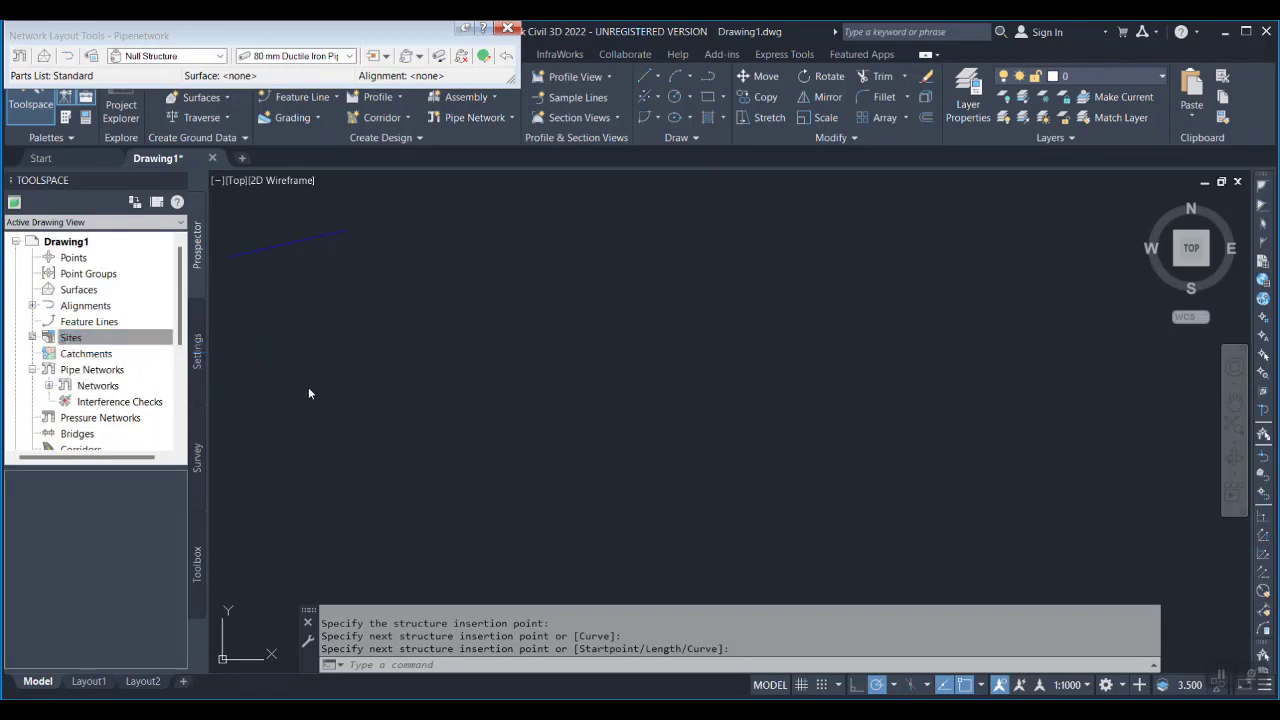
{"action": "left_click", "coordinate": [434, 234]}
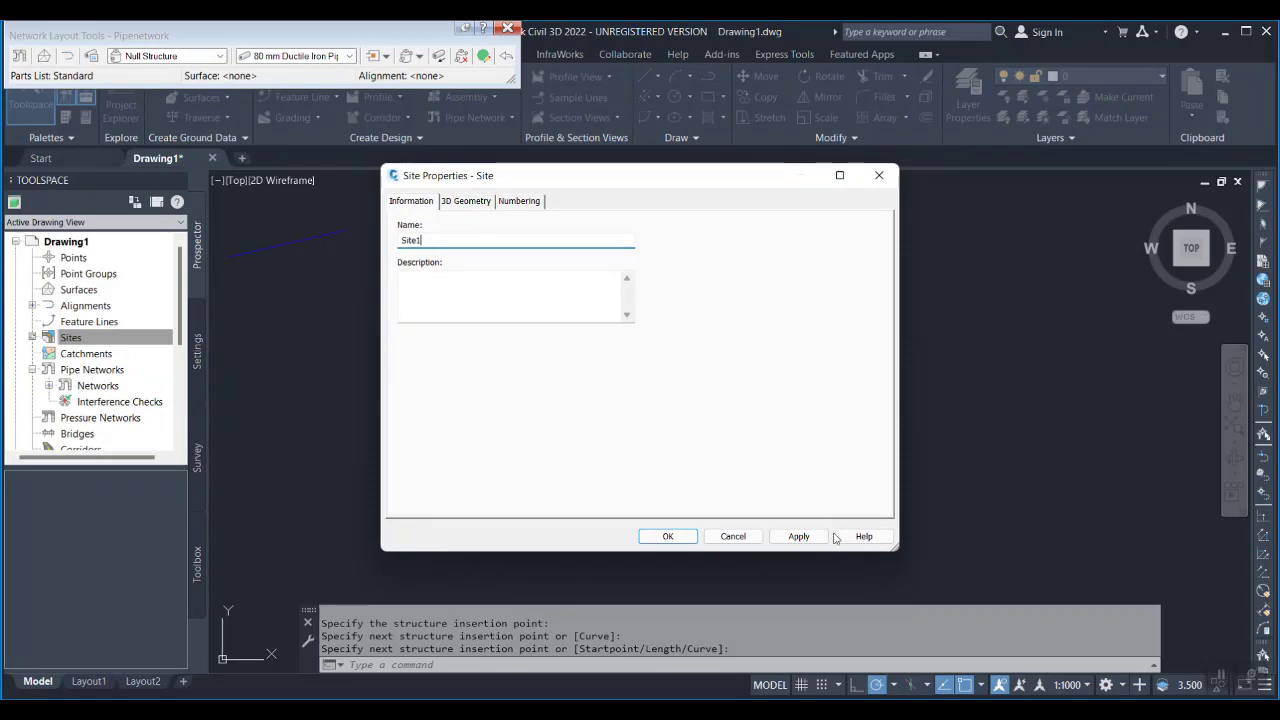
{"action": "left_click", "coordinate": [799, 536]}
{"action": "left_click", "coordinate": [668, 536]}
{"action": "type", "text": "NETLOAD"}
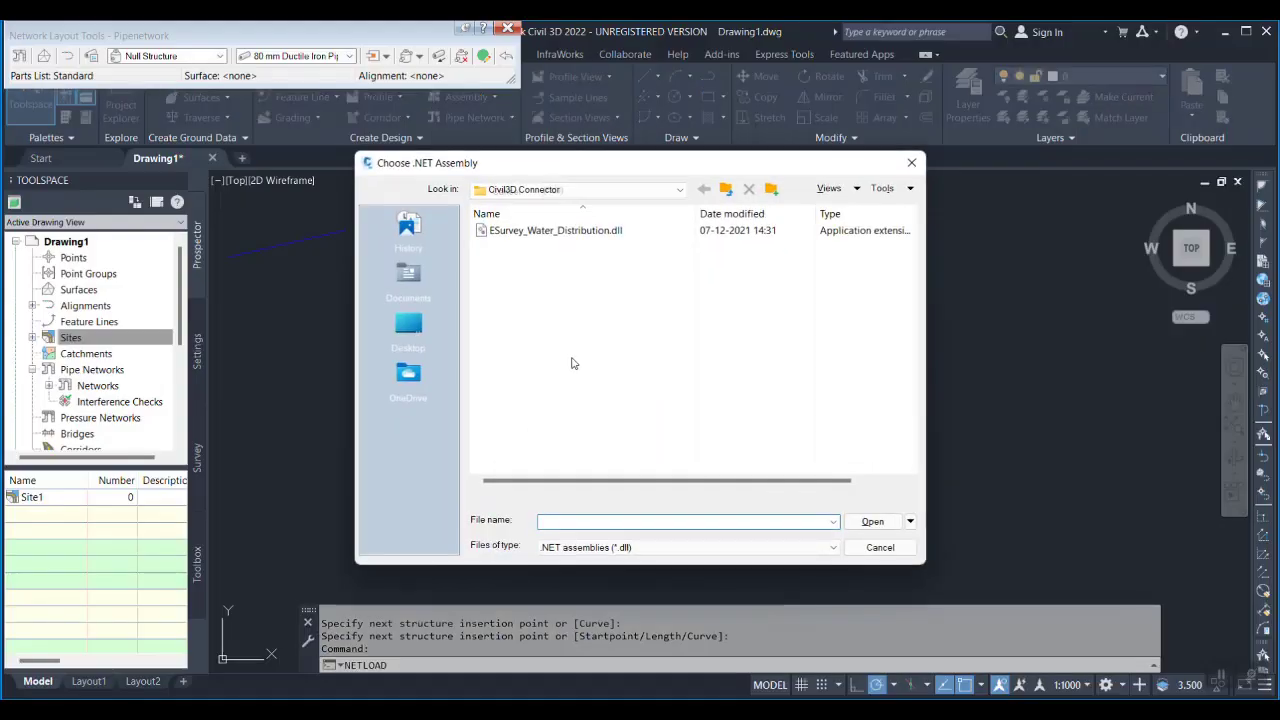
Load ESurvey_Water_Distribution.dll and enter the CREATEPIPENETWORK command
{"action": "double_click", "coordinate": [563, 236]}
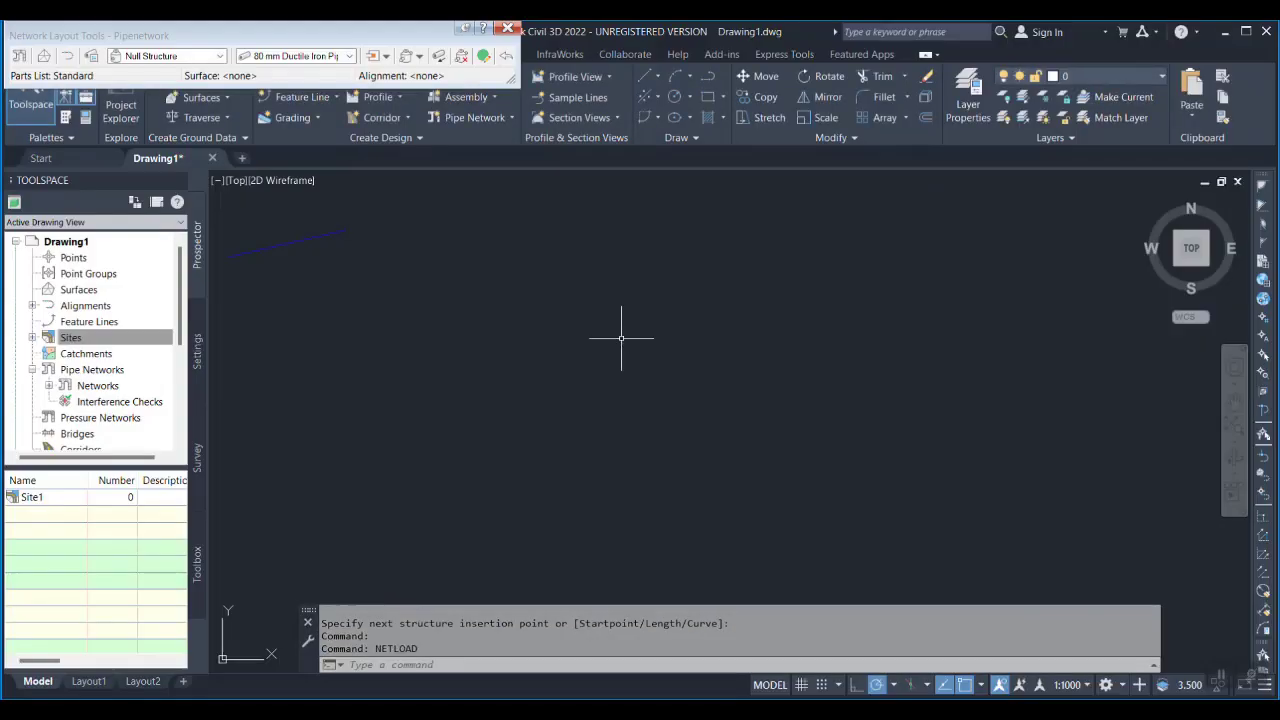
{"action": "type", "text": "cate"}
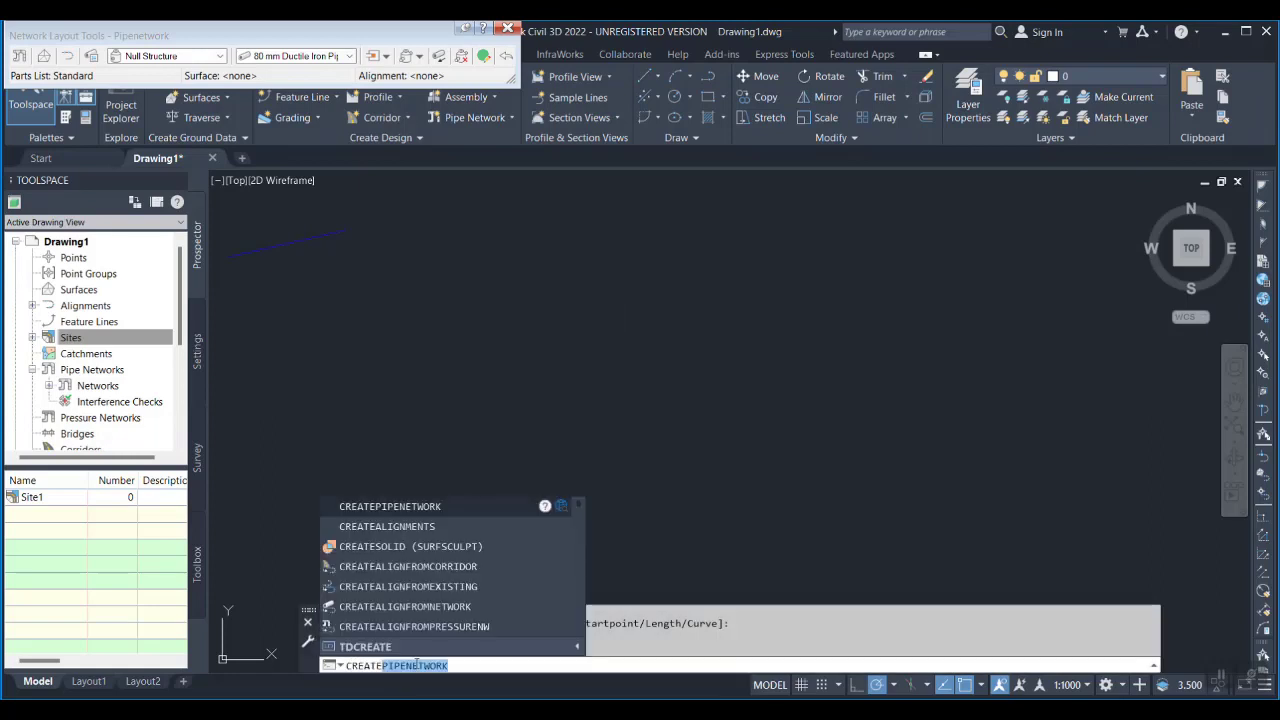
{"action": "type", "text": "pipeetw"}
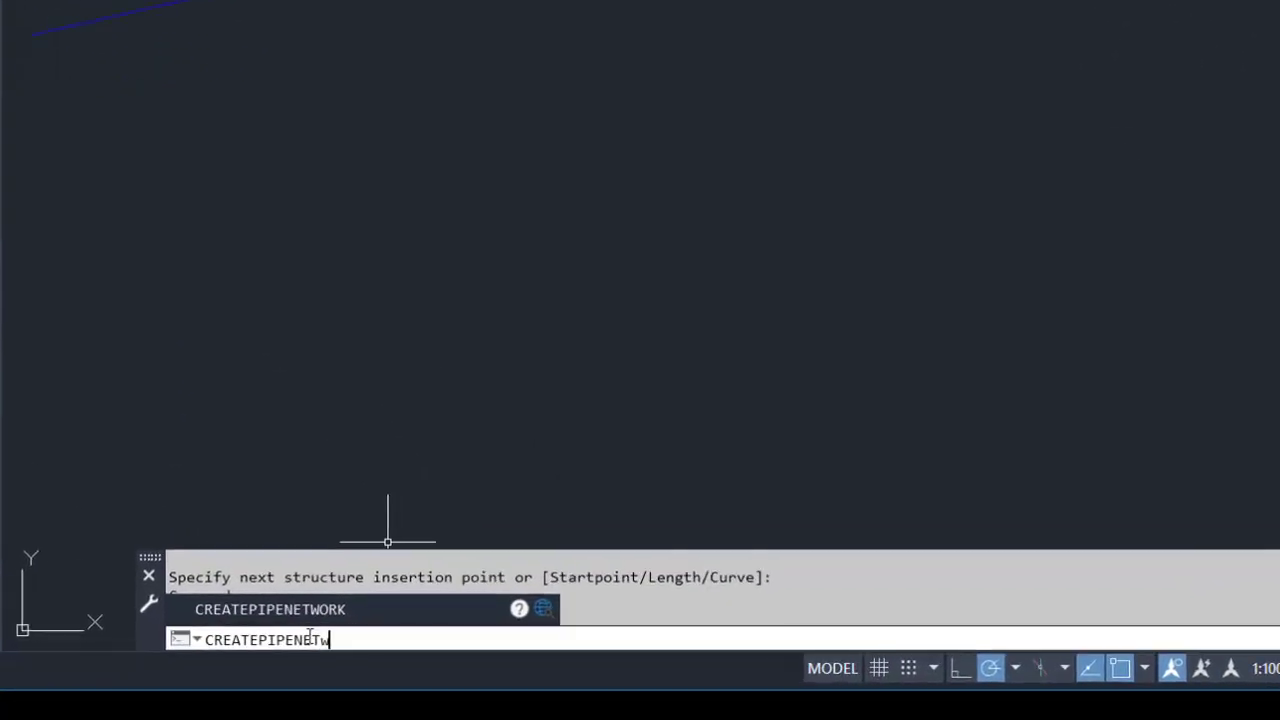
{"action": "type", "text": "rk"}
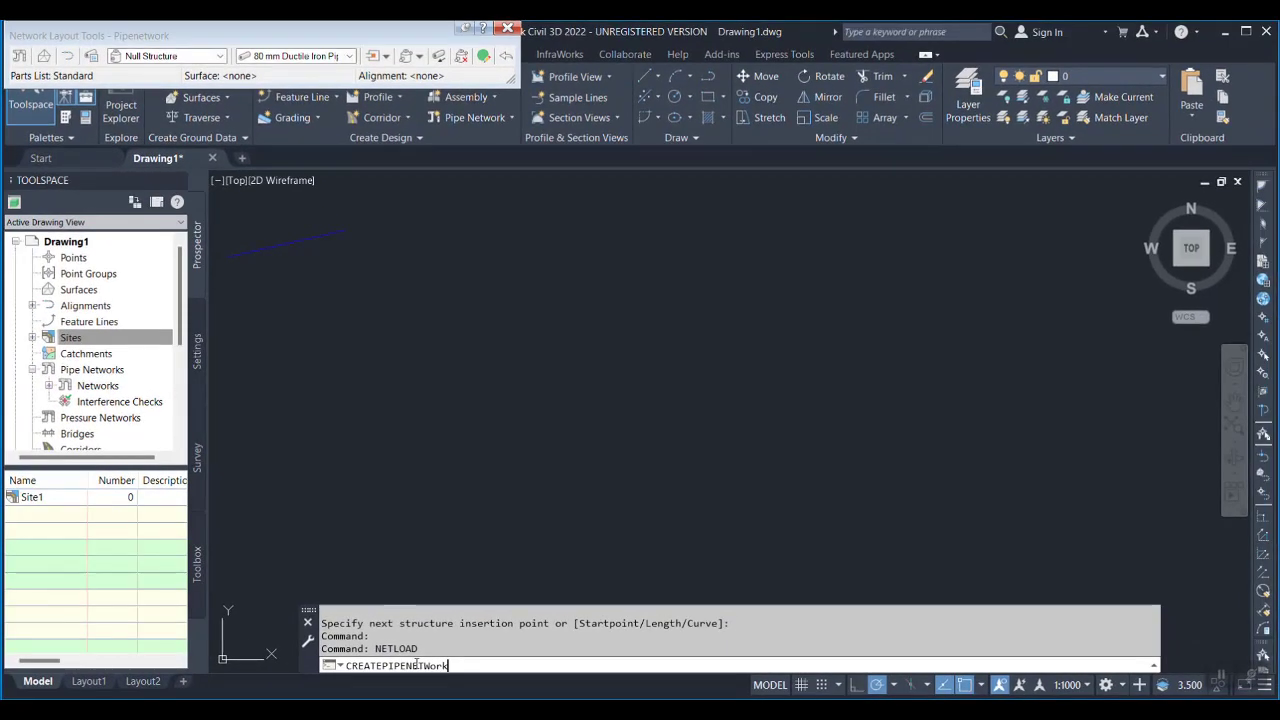
Run CREATEPIPENETWORK, erase the test pipe, and zoom to the full imported network
{"action": "key", "text": "Return"}
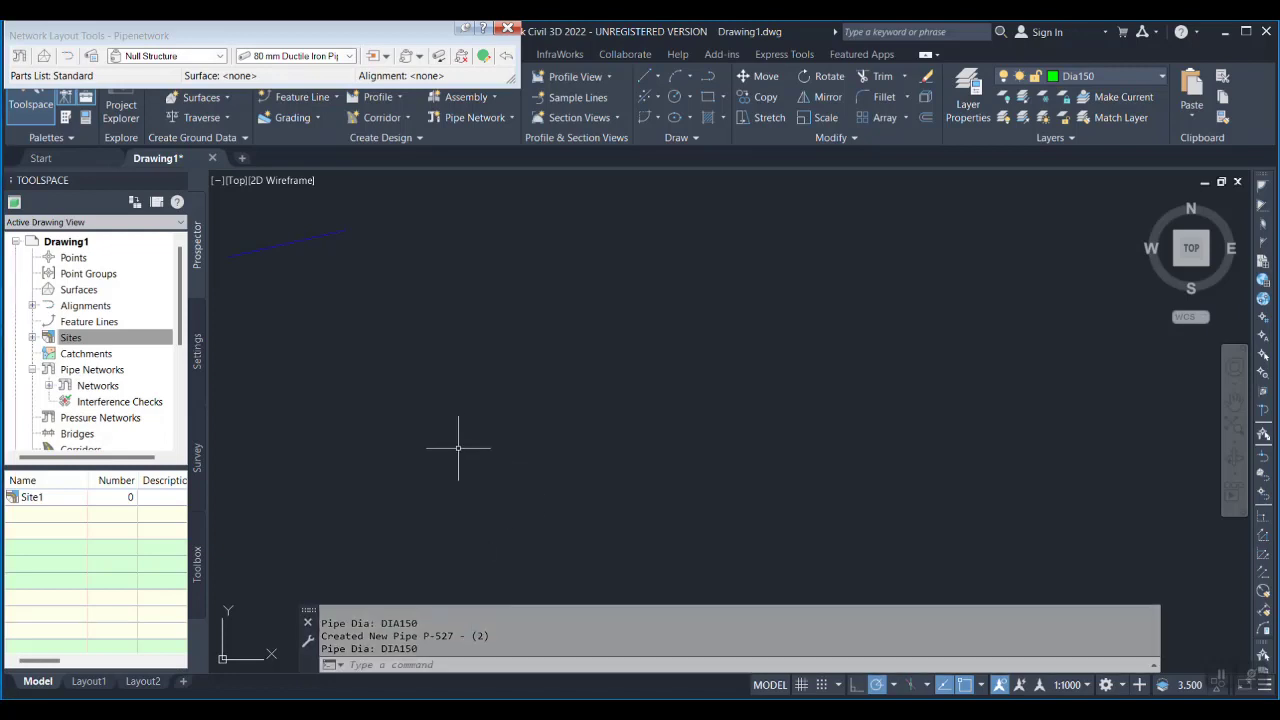
{"action": "left_click", "coordinate": [331, 338]}
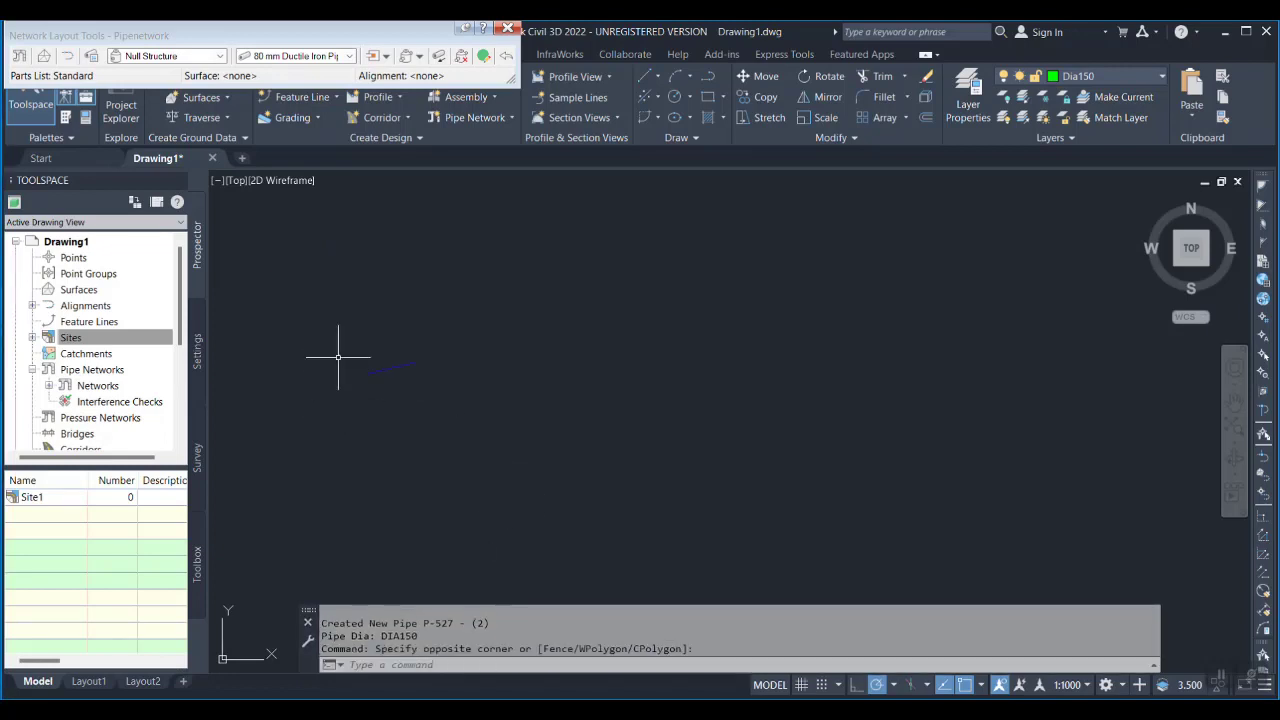
{"action": "left_click", "coordinate": [481, 428]}
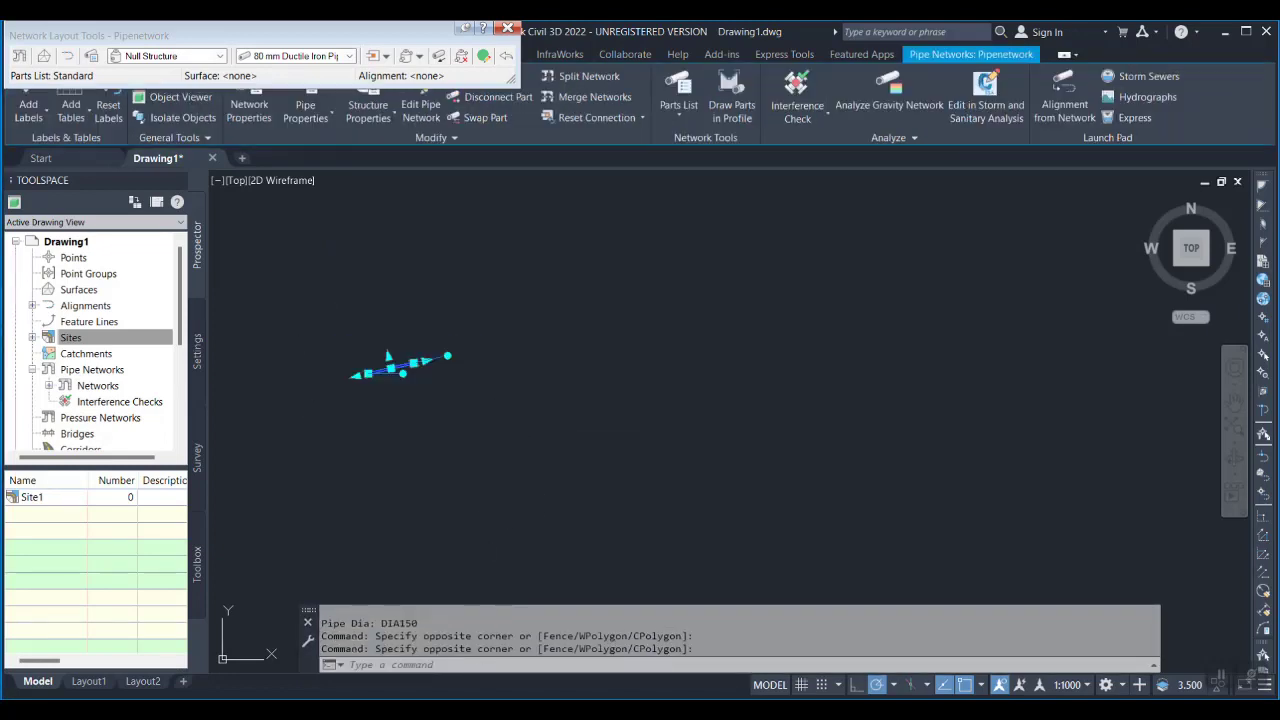
{"action": "key", "text": "Delete"}
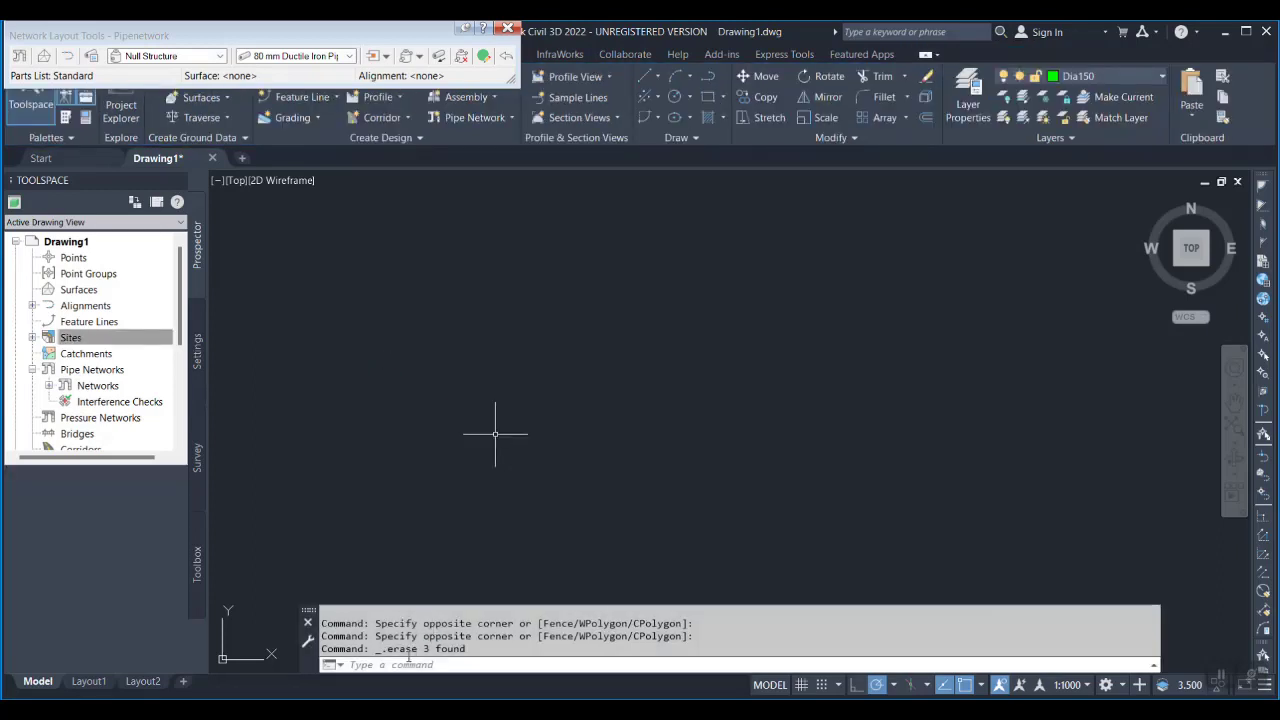
{"action": "type", "text": "z"}
{"action": "key", "text": "Return"}
{"action": "type", "text": "e"}
{"action": "key", "text": "Return"}
{"action": "scroll", "coordinate": [663, 294], "scroll_direction": "up", "scroll_amount": 3}
{"action": "scroll", "coordinate": [563, 309], "scroll_direction": "up", "scroll_amount": 3}
{"action": "scroll", "coordinate": [538, 320], "scroll_direction": "up", "scroll_amount": 2}
Inspect pipe P-614's properties, confirming its 700 mm diameter
{"action": "left_click", "coordinate": [529, 320]}
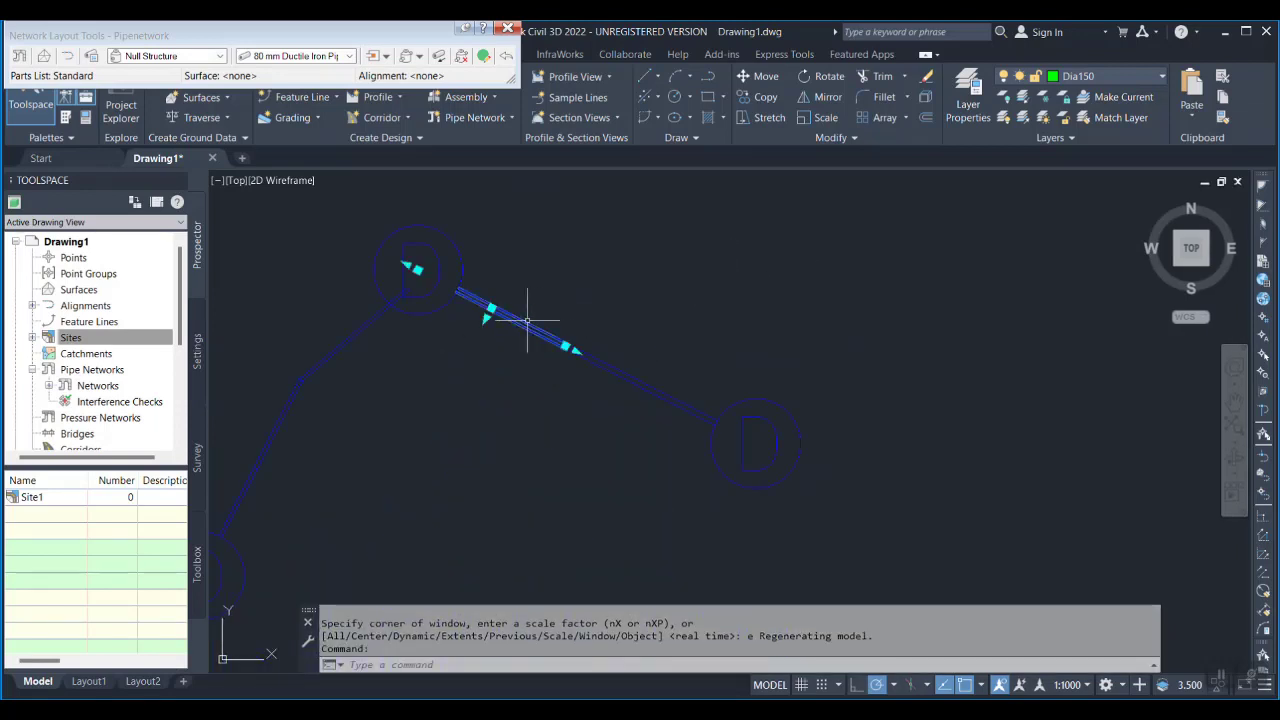
{"action": "right_click", "coordinate": [530, 325]}
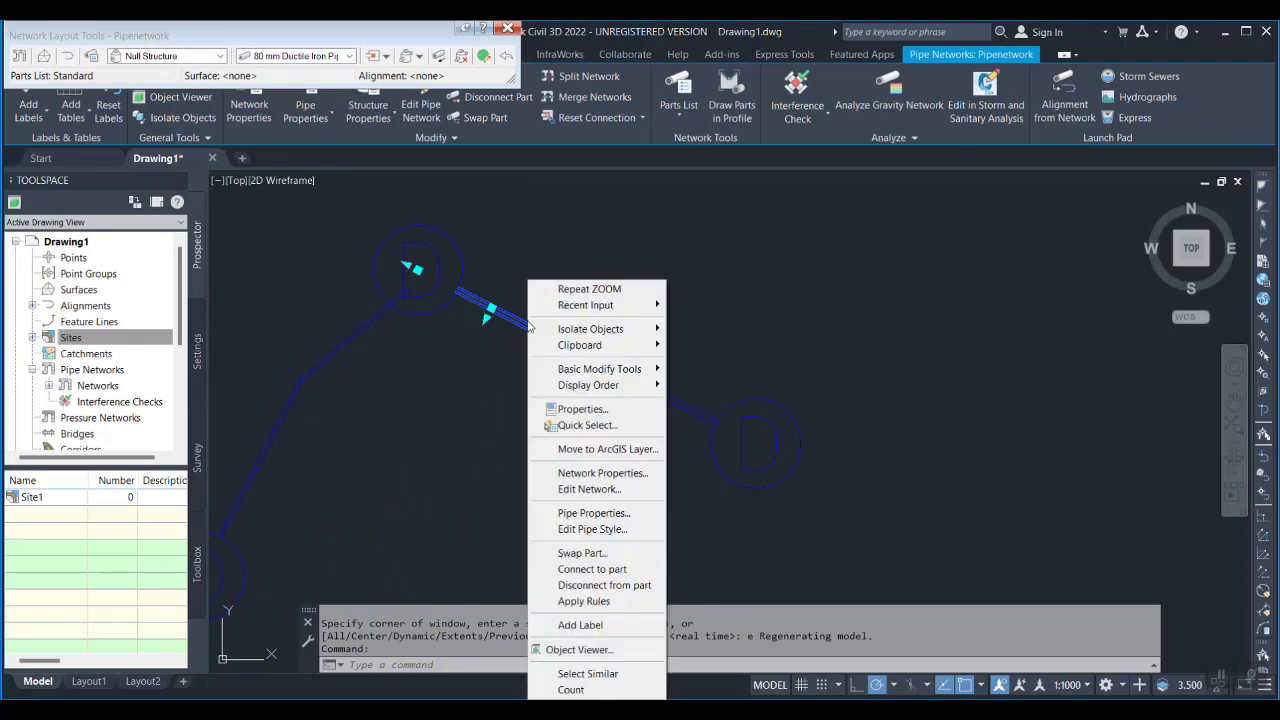
{"action": "left_click", "coordinate": [594, 513]}
{"action": "scroll", "coordinate": [645, 463], "scroll_direction": "down", "scroll_amount": 2}
{"action": "scroll", "coordinate": [645, 463], "scroll_direction": "down", "scroll_amount": 4}
{"action": "scroll", "coordinate": [650, 465], "scroll_direction": "down", "scroll_amount": 4}
{"action": "scroll", "coordinate": [686, 474], "scroll_direction": "down", "scroll_amount": 3}
{"action": "scroll", "coordinate": [686, 474], "scroll_direction": "down", "scroll_amount": 3}
{"action": "scroll", "coordinate": [686, 474], "scroll_direction": "down", "scroll_amount": 3}
{"action": "scroll", "coordinate": [714, 465], "scroll_direction": "down", "scroll_amount": 2}
{"action": "scroll", "coordinate": [714, 465], "scroll_direction": "down", "scroll_amount": 1}
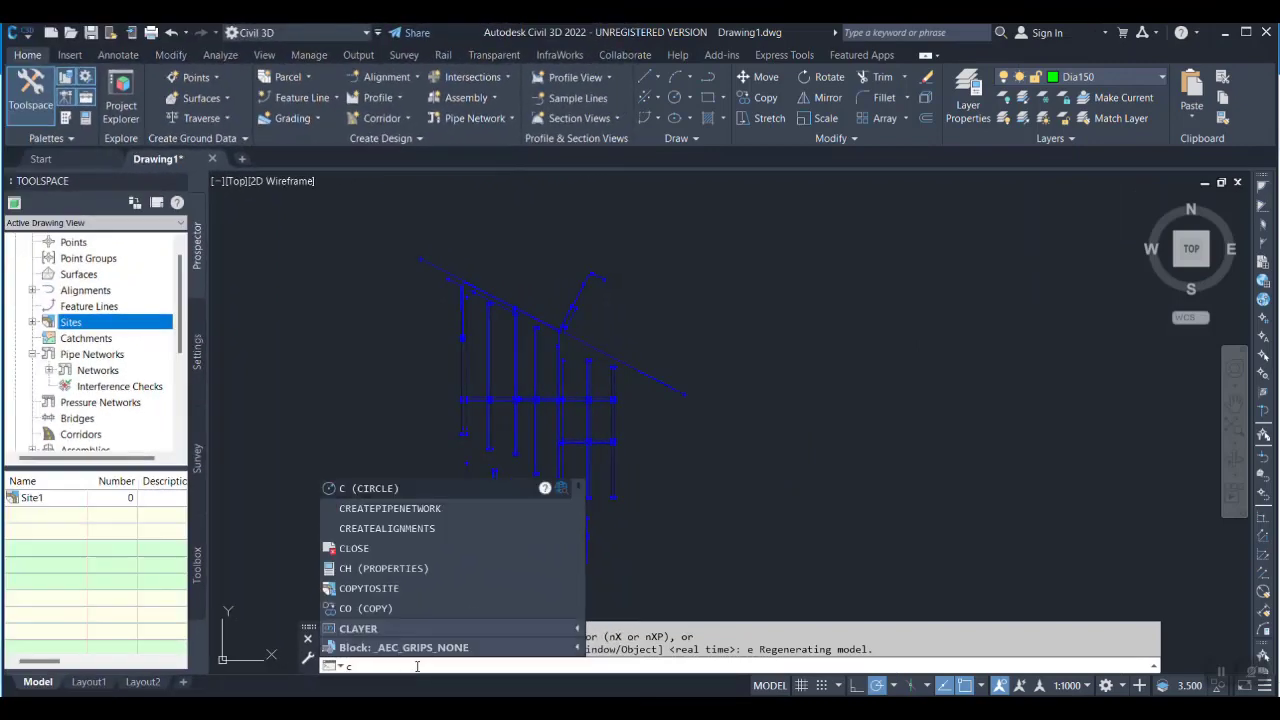
Create alignments along the imported pipes and inspect one of the new alignment labels
{"action": "type", "text": "ea"}
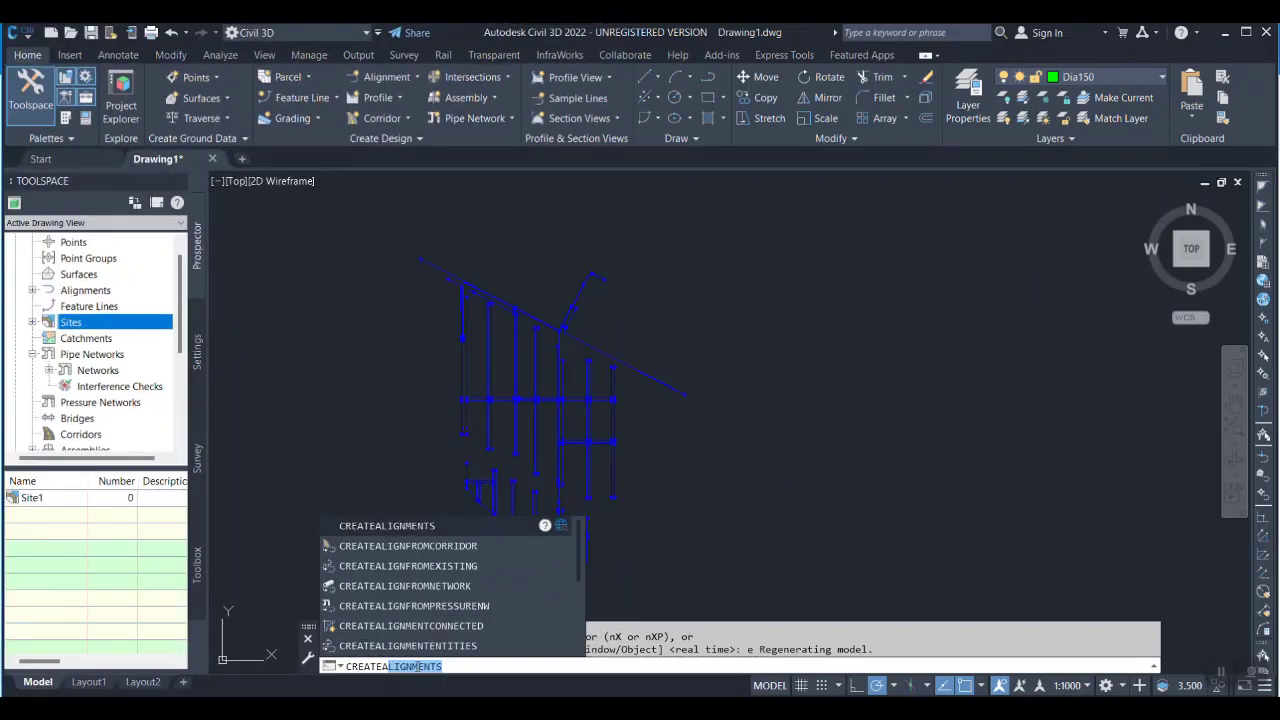
{"action": "key", "text": "Escape"}
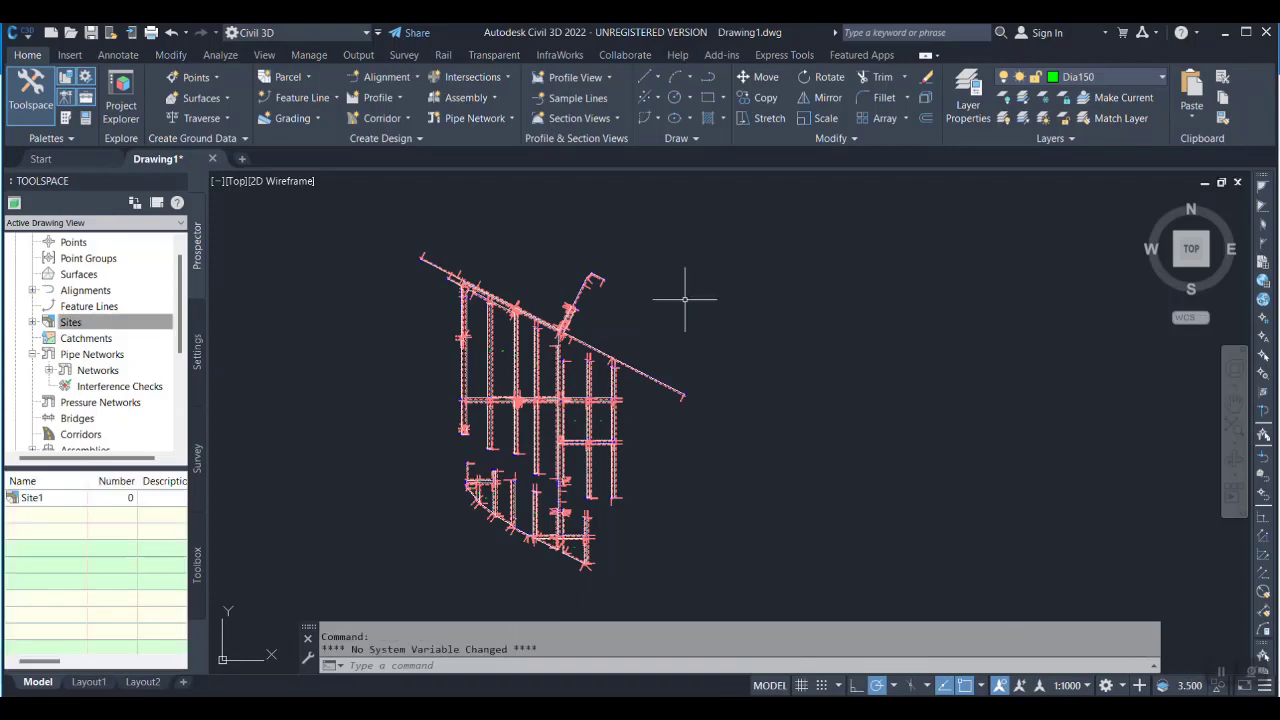
{"action": "scroll", "coordinate": [565, 325], "scroll_direction": "up", "scroll_amount": 2}
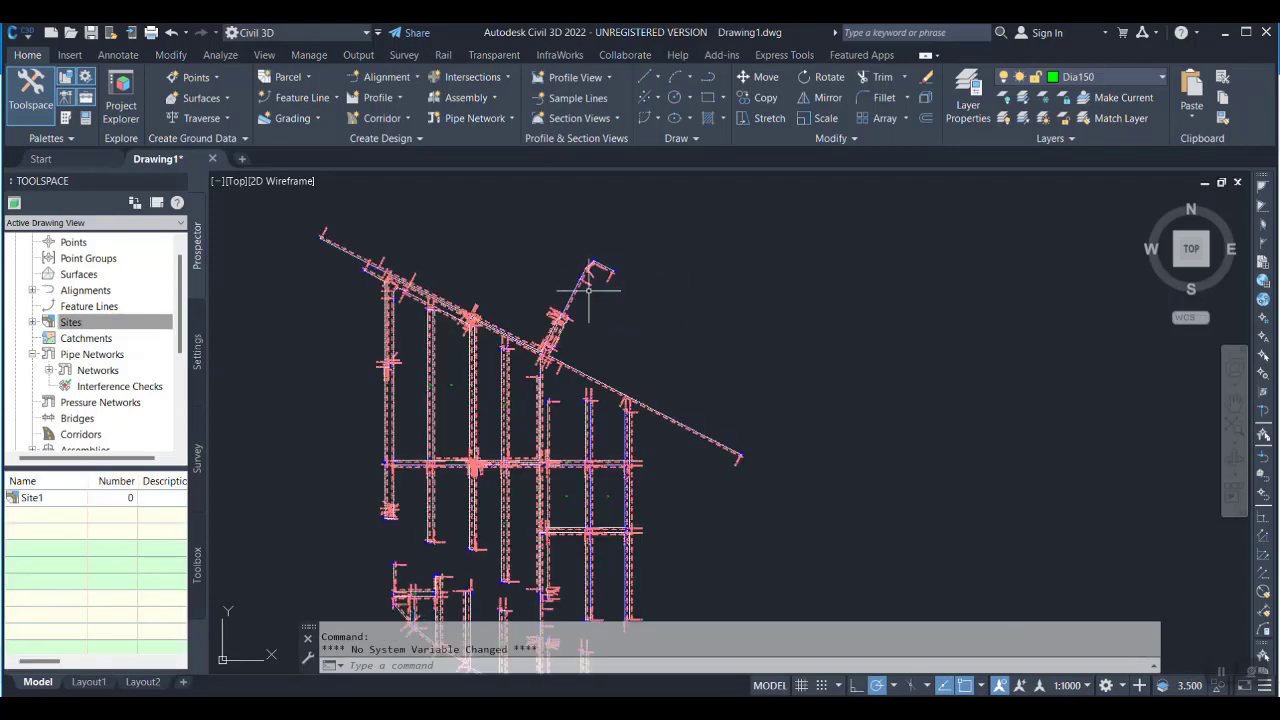
{"action": "left_click", "coordinate": [593, 272]}
{"action": "mouse_move", "coordinate": [593, 272]}
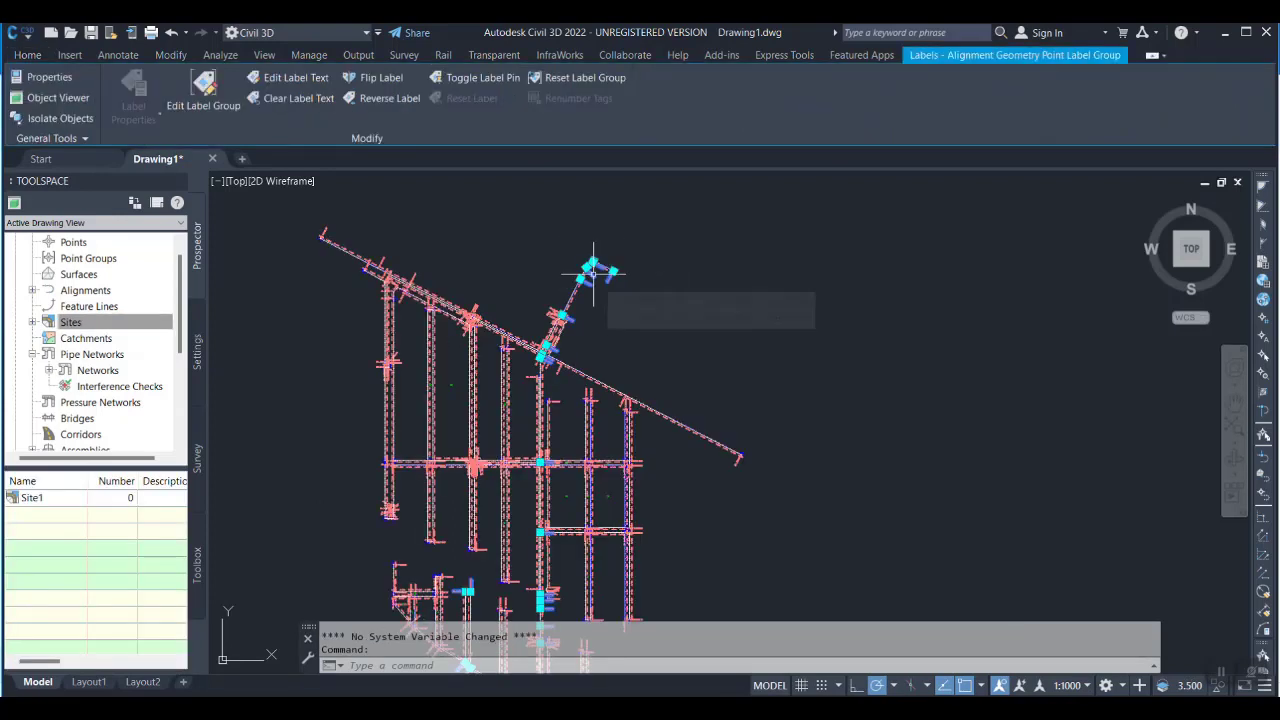
List Site1's centerline alignments in Prospector and select M0007, then M0001
{"action": "left_click", "coordinate": [33, 322]}
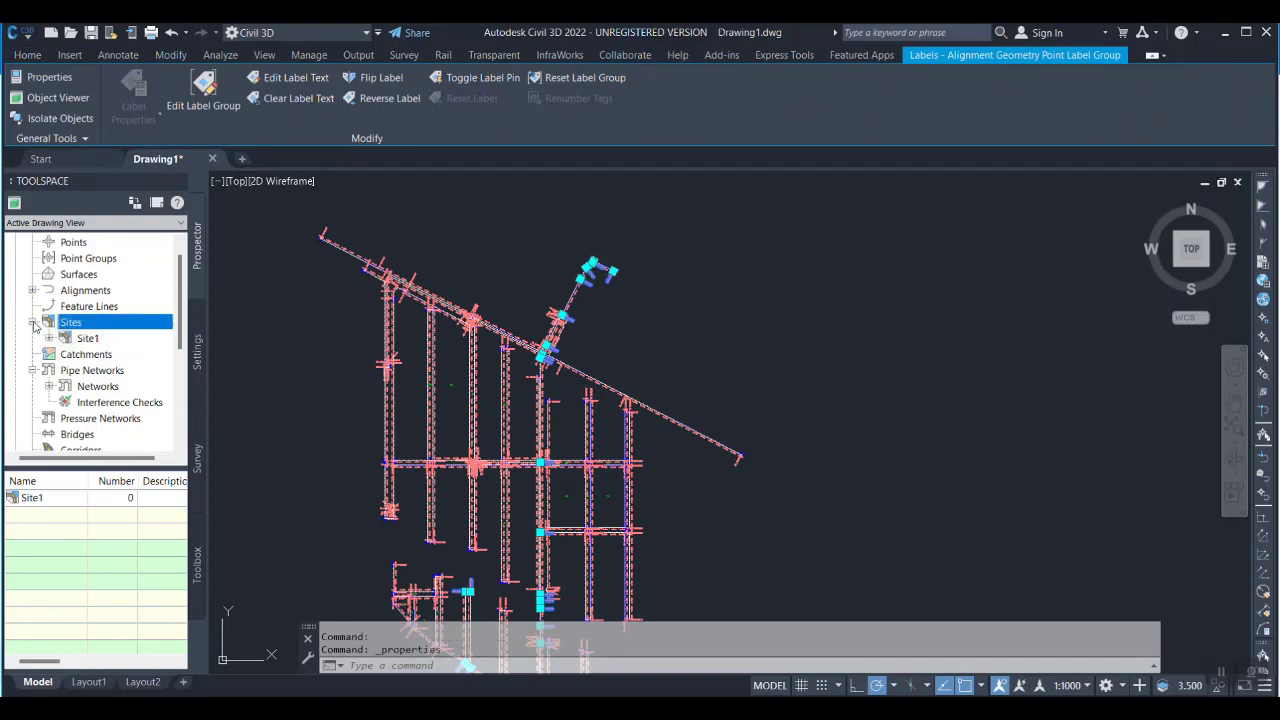
{"action": "left_click", "coordinate": [65, 342]}
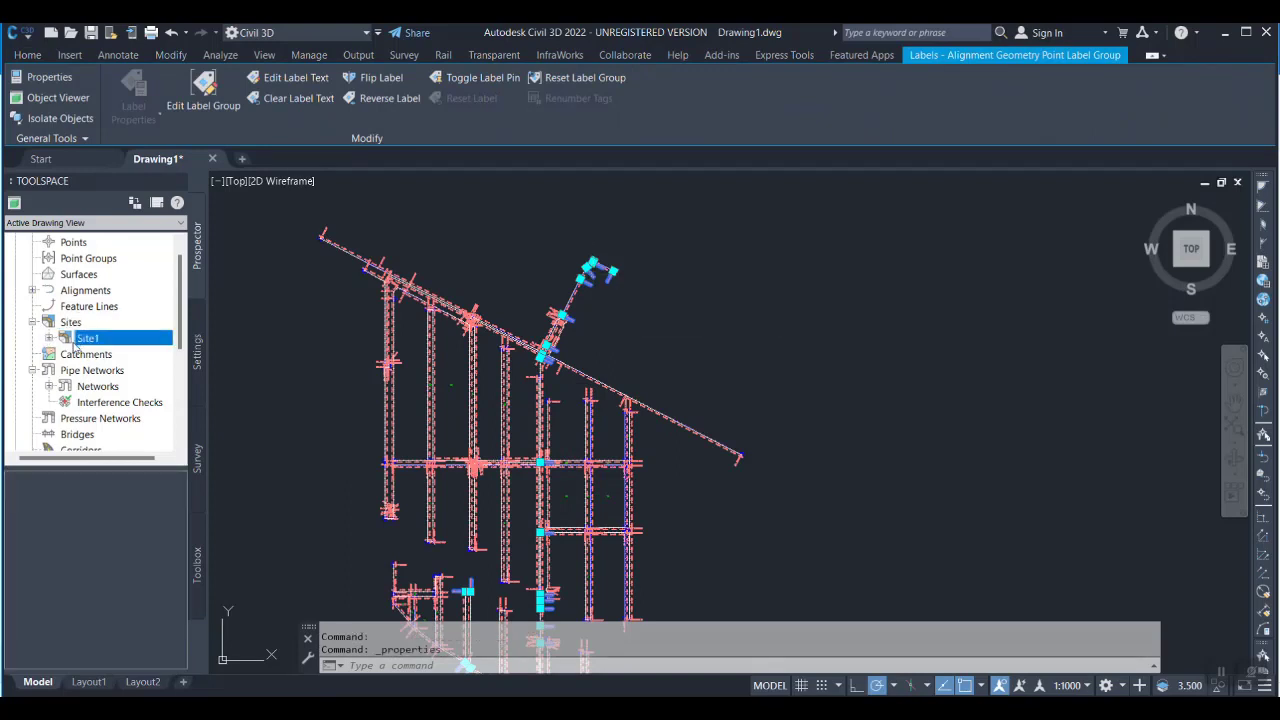
{"action": "left_click", "coordinate": [49, 340]}
{"action": "left_click", "coordinate": [130, 322]}
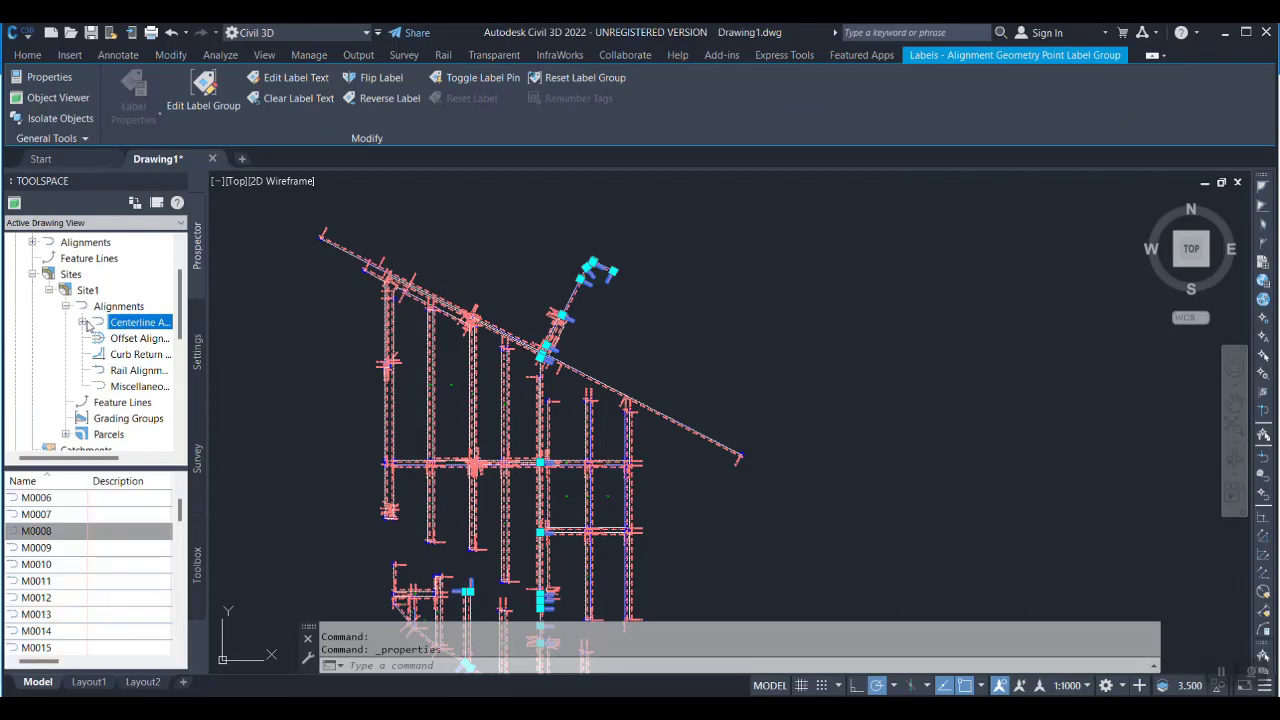
{"action": "left_click", "coordinate": [66, 514]}
{"action": "scroll", "coordinate": [66, 517], "scroll_direction": "up", "scroll_amount": 2}
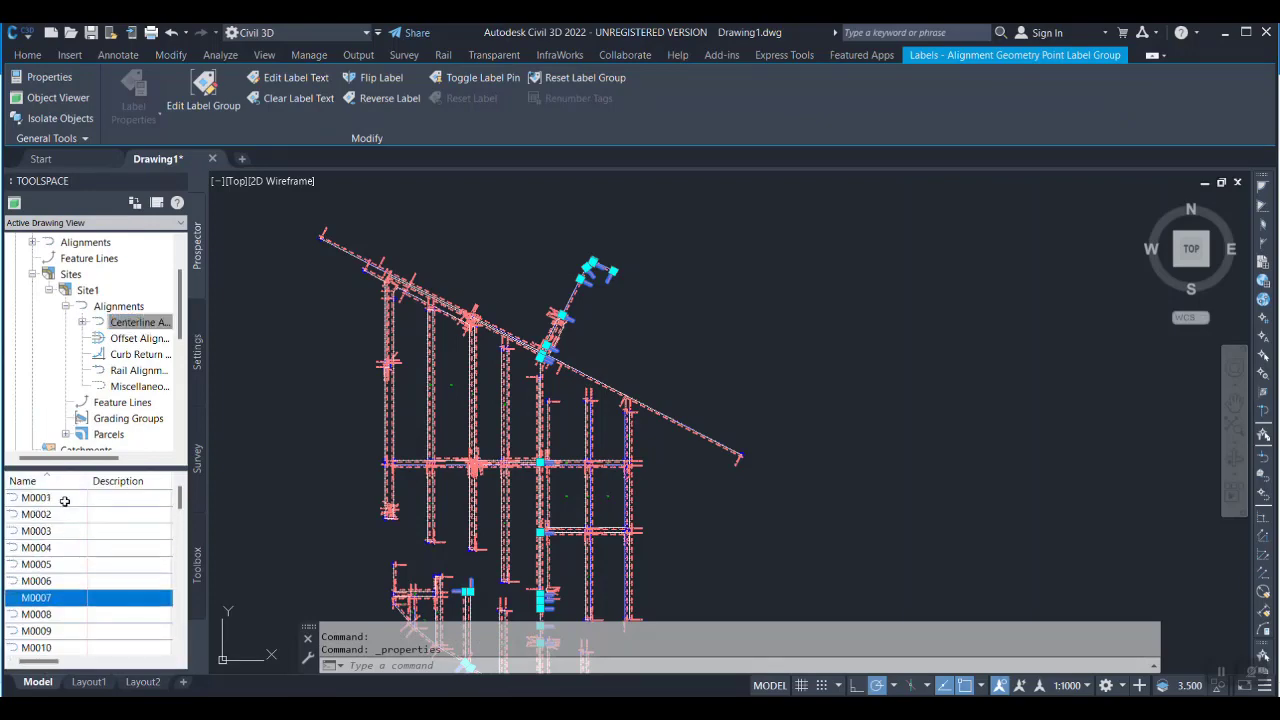
{"action": "left_click", "coordinate": [64, 499]}
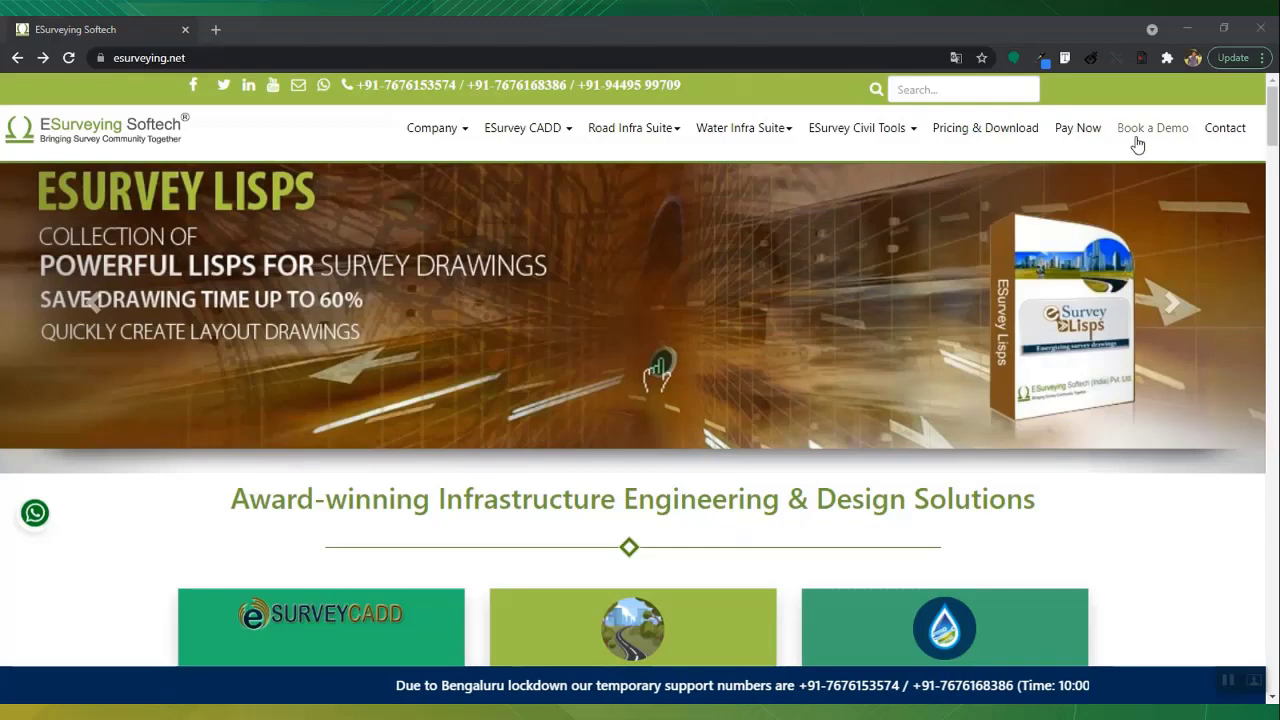
Go to the Book a Demo page from the esurveying.net top menu
{"action": "left_click", "coordinate": [1145, 132]}
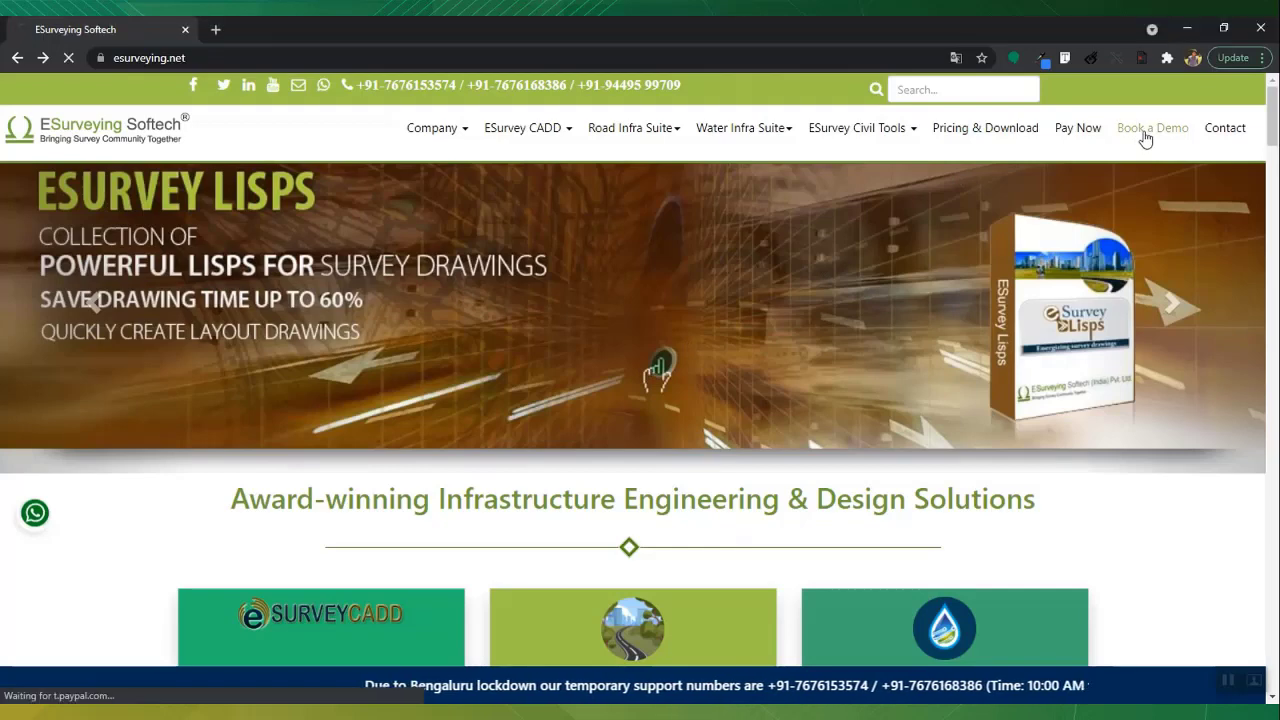